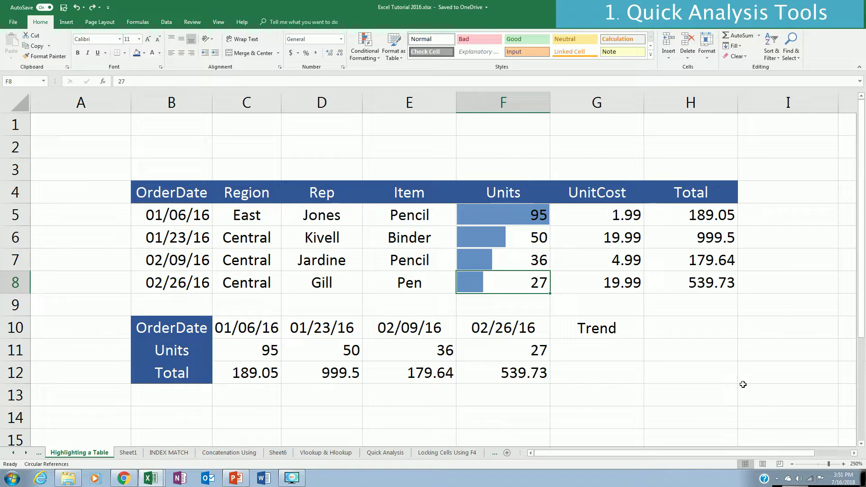
Step: Examine the data bars across the Units values in F5:F8, comparing the largest and smallest entries
left_click(515, 193)
left_click_drag(513, 206, 514, 282)
left_click(516, 220)
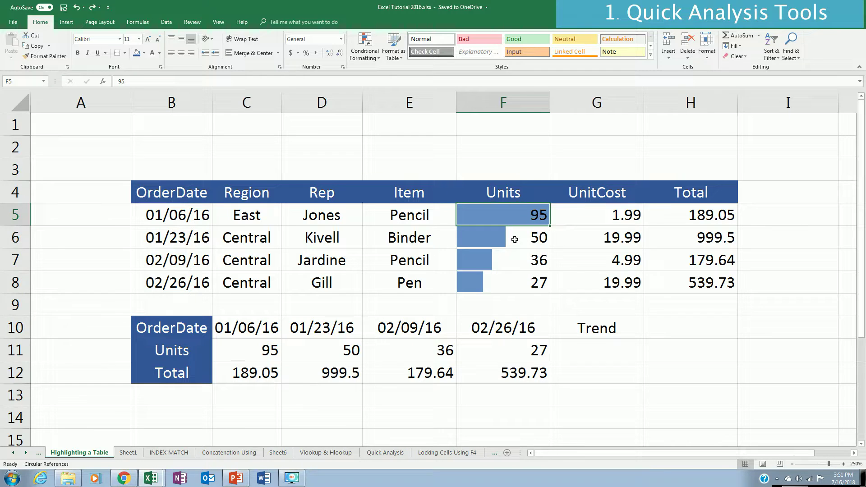
left_click(515, 240)
left_click(509, 264)
left_click(507, 289)
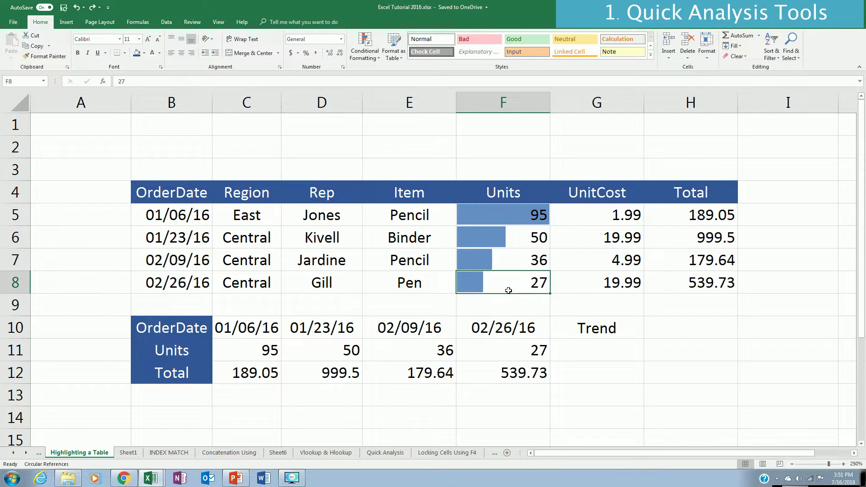
left_click(501, 218)
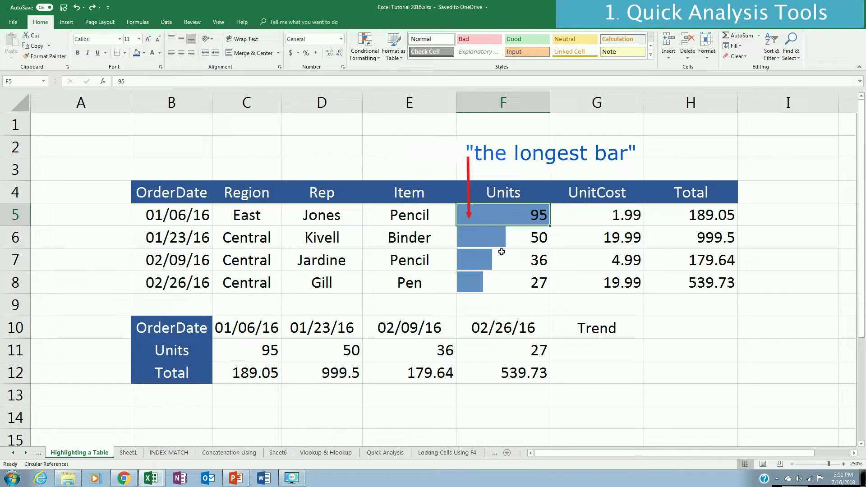
left_click(496, 278)
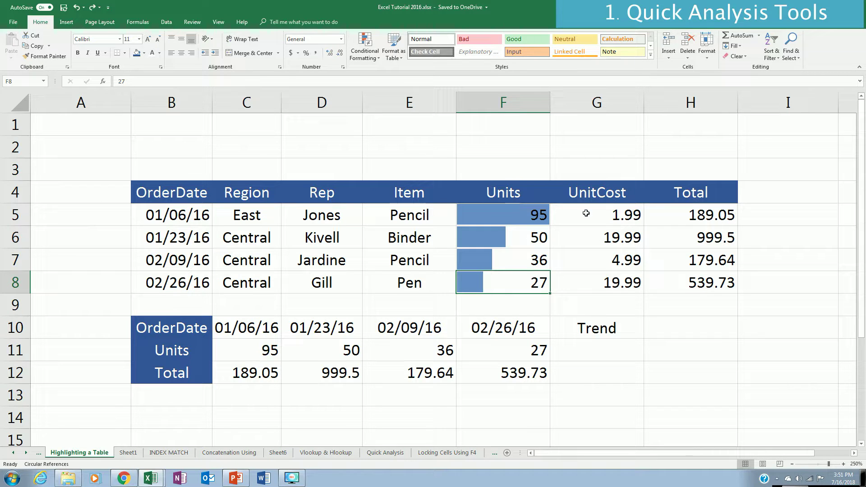
Step: Apply Data Bars conditional formatting to the UnitCost values in G5:G8 using Quick Analysis
left_click_drag(618, 217, 621, 282)
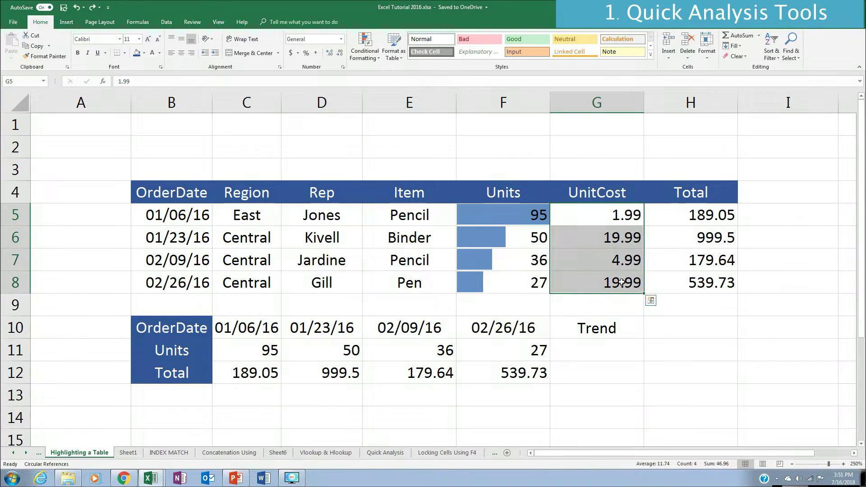
left_click(651, 302)
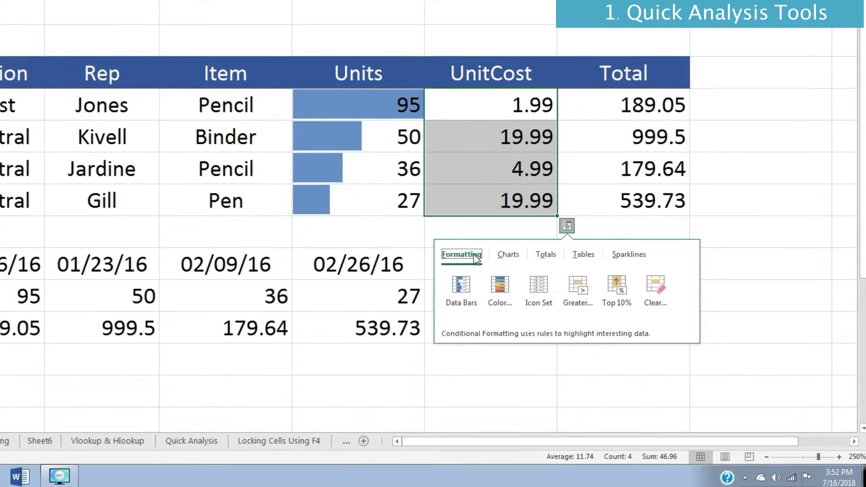
left_click(507, 256)
left_click(542, 257)
left_click(583, 255)
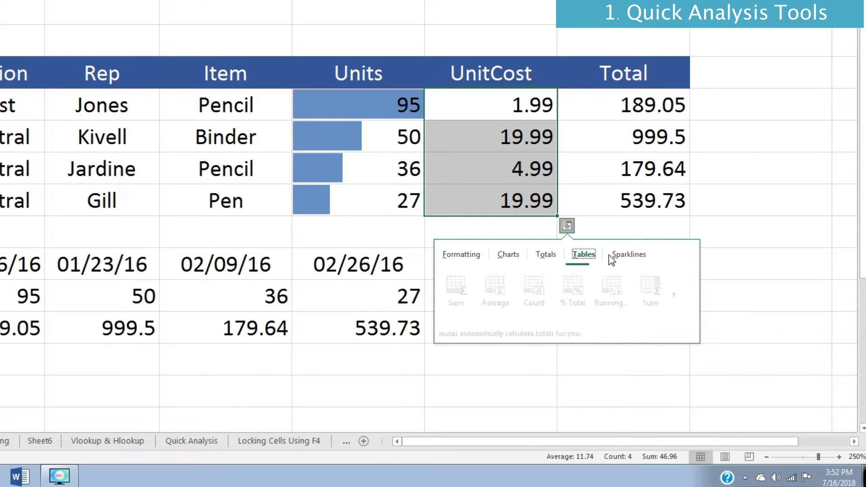
left_click(639, 257)
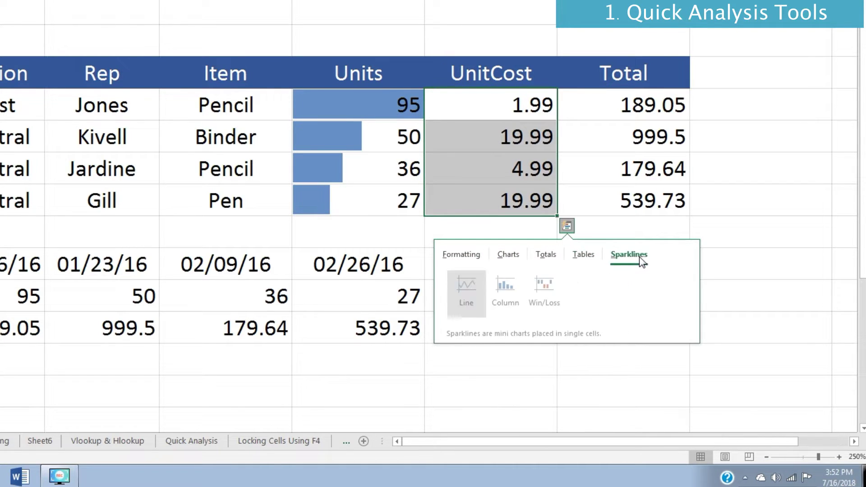
left_click(460, 251)
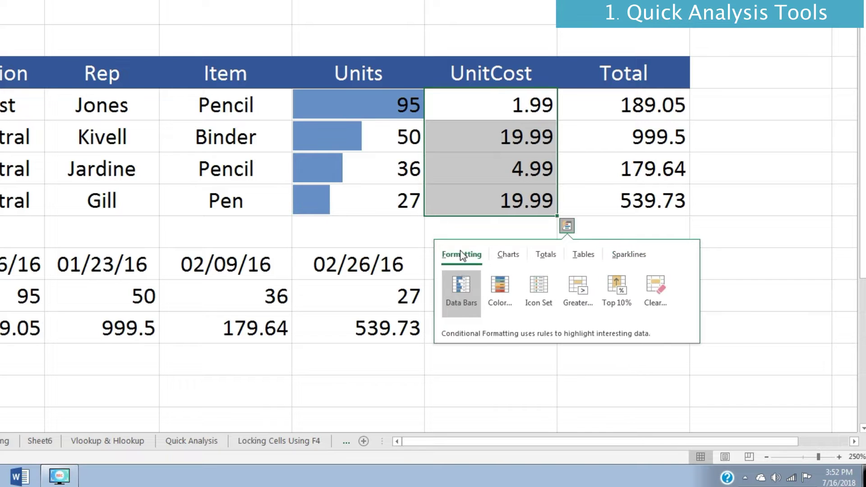
left_click(464, 290)
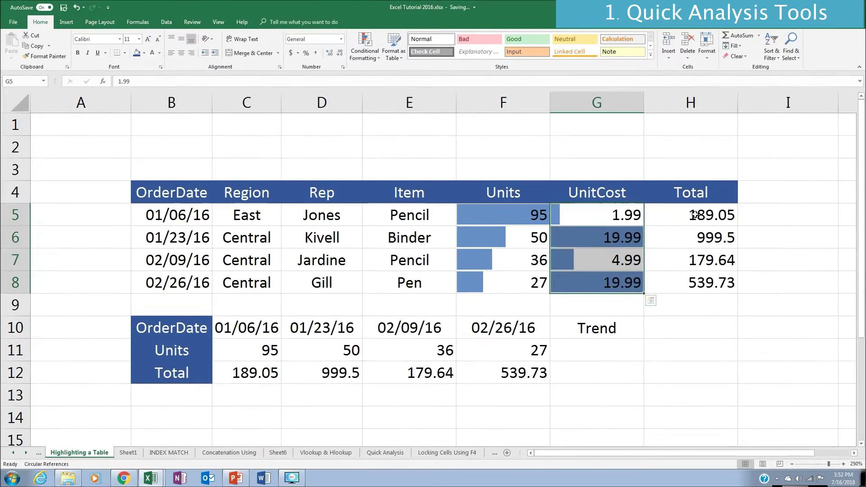
Step: Add Quick Analysis Data Bars to the Total values in H5:H8 and inspect the resulting bars
left_click_drag(660, 168, 671, 255)
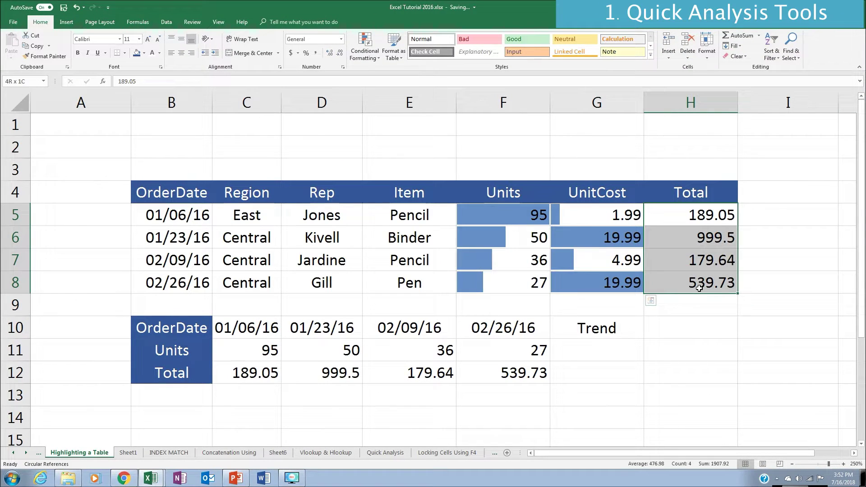
left_click(744, 300)
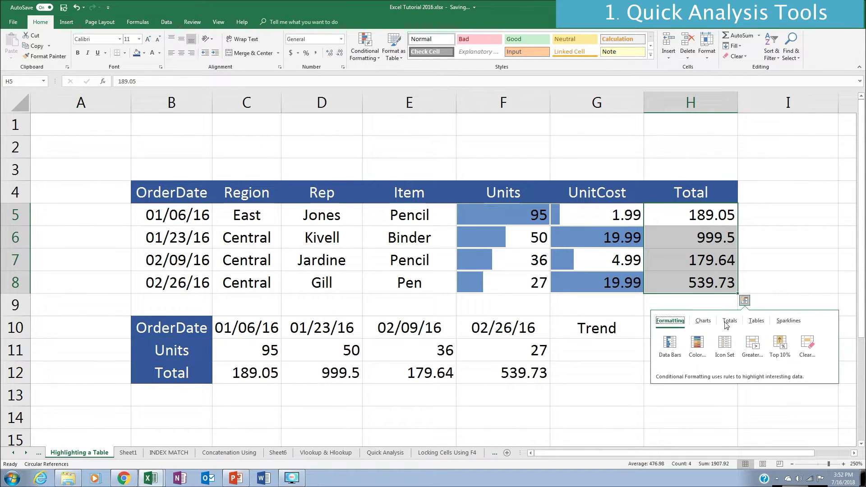
left_click(670, 346)
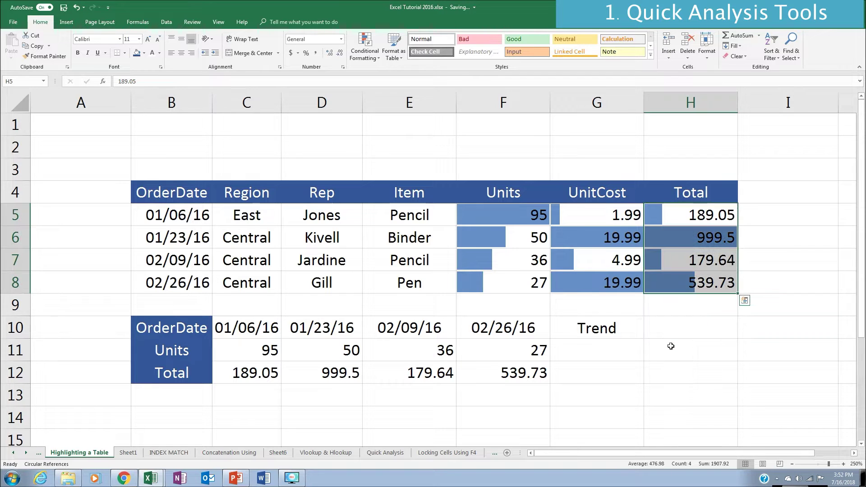
left_click(695, 240)
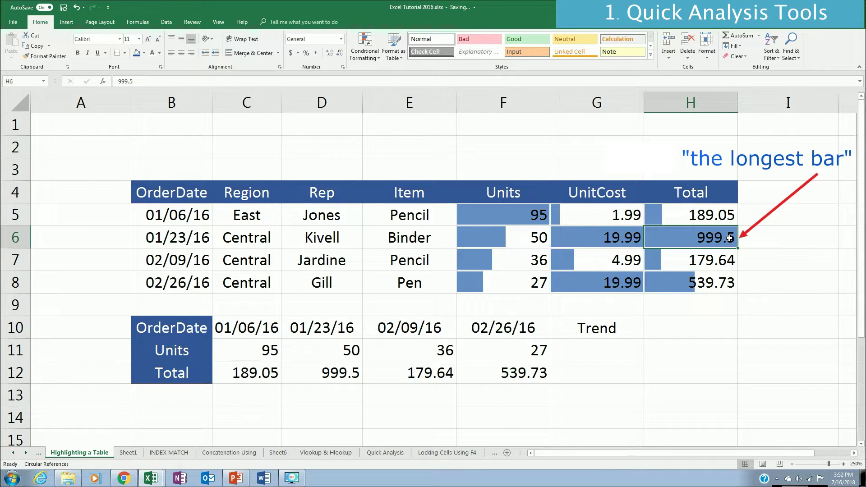
left_click(565, 214)
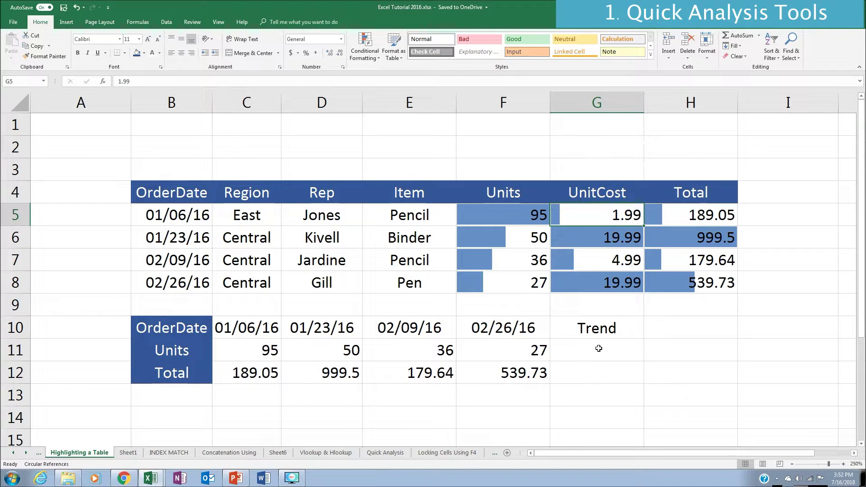
Step: Insert a Line sparkline for the Units values in C11:F11 into the Trend column using Quick Analysis
left_click_drag(258, 353, 536, 351)
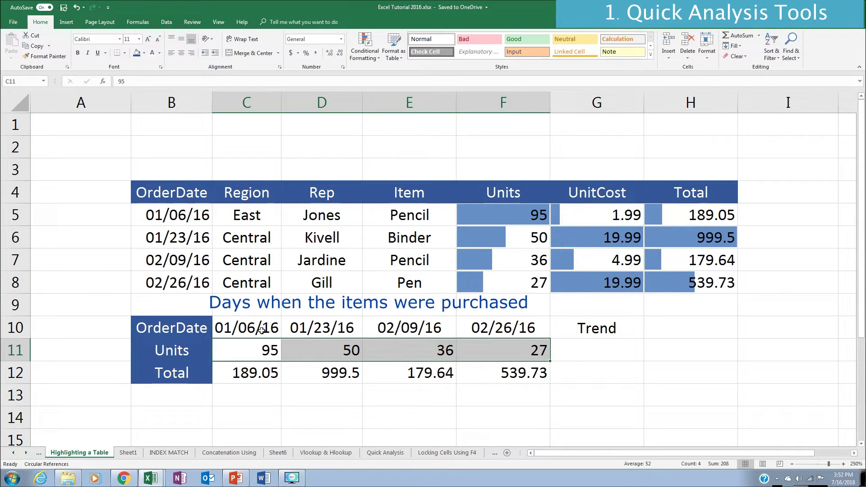
mouse_move(539, 343)
left_click(557, 369)
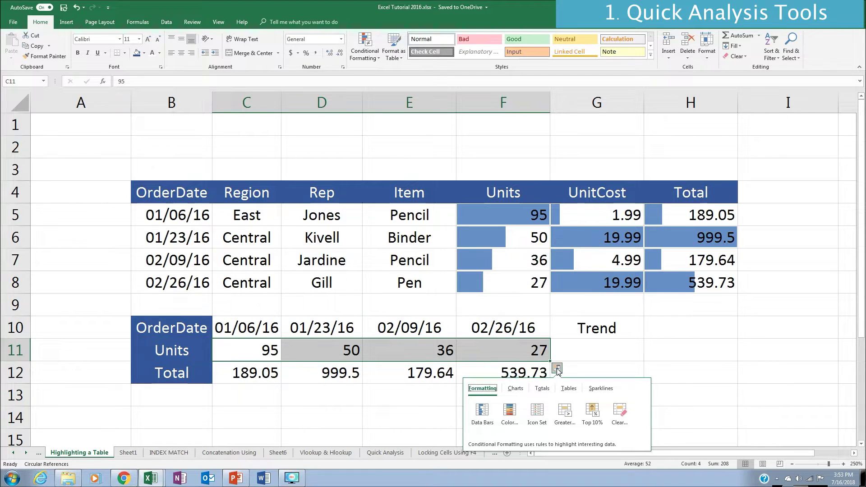
left_click(604, 388)
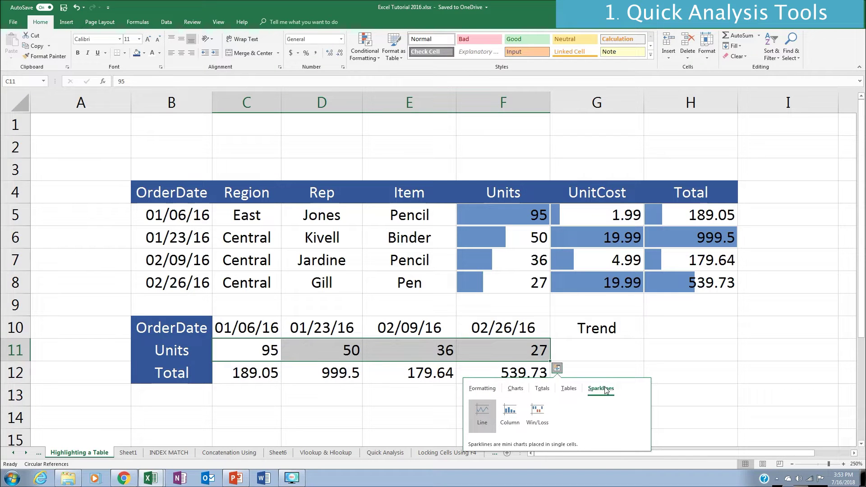
left_click(481, 416)
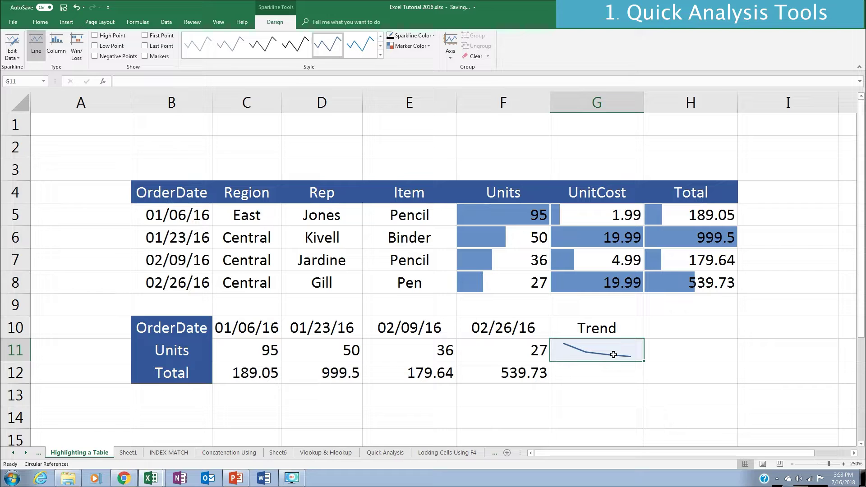
Step: Copy the Units sparkline from G11 into G12 to chart the Total row's trend
key("ctrl+c")
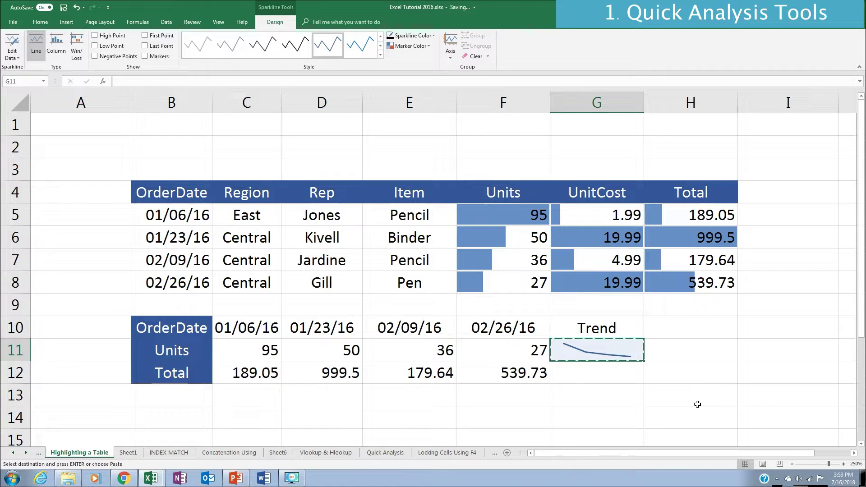
left_click(585, 377)
key("ctrl+v")
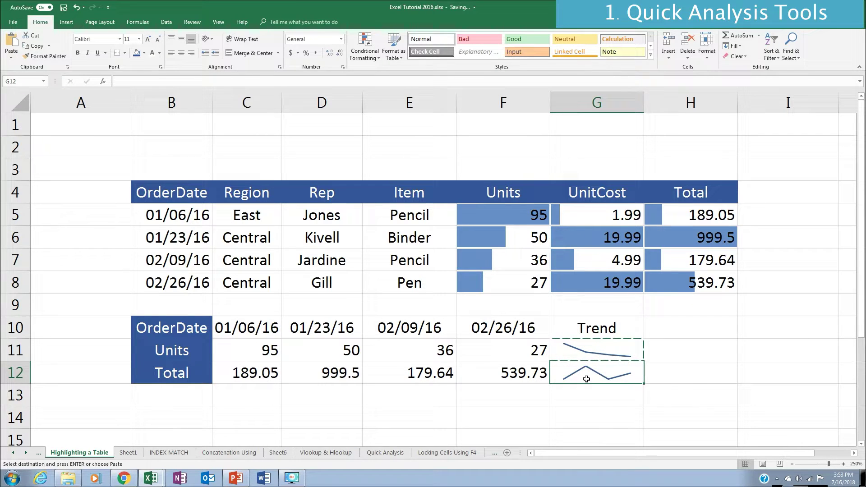
key("Return")
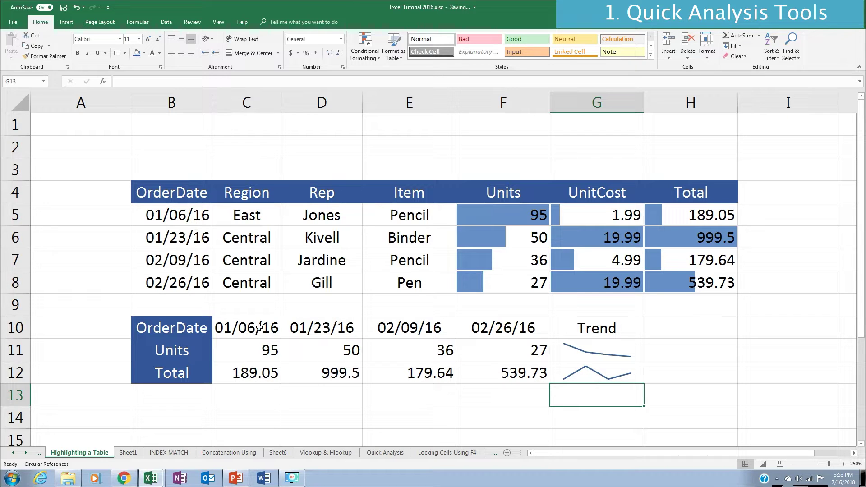
left_click(587, 370)
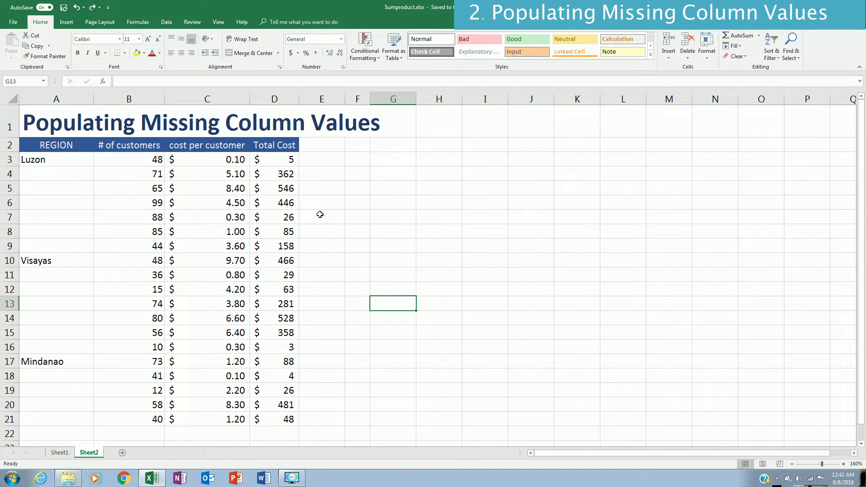
Step: Select only the blank cells in the REGION column of Sheet2 using Go To Special with the Blanks option
left_click(57, 100)
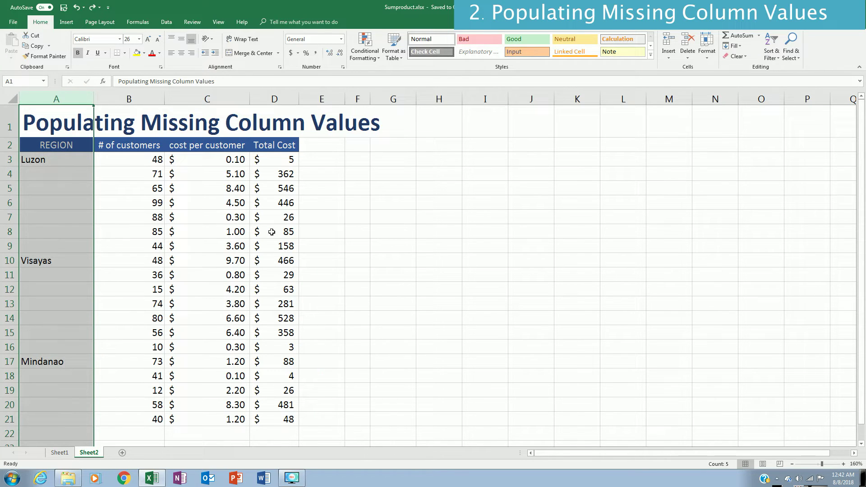
key("F5")
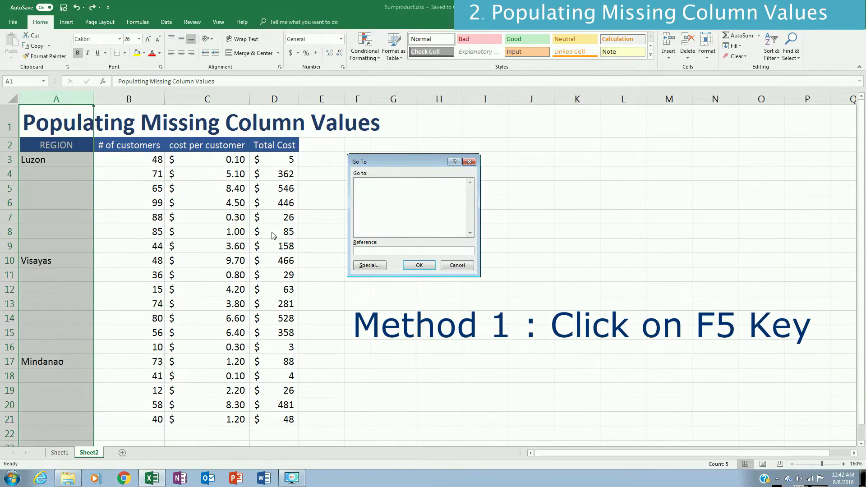
left_click(372, 266)
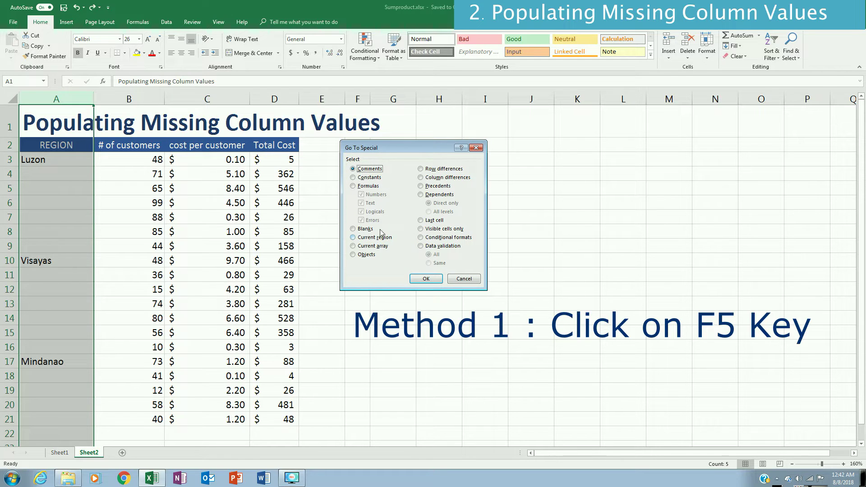
left_click(359, 229)
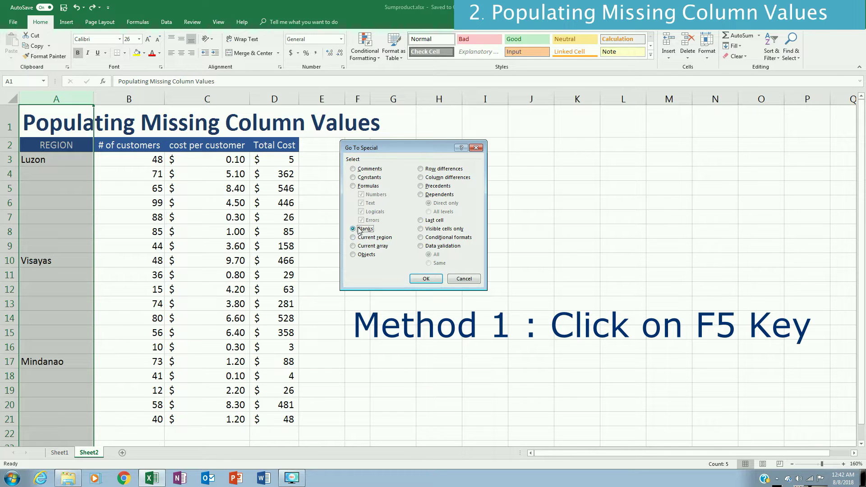
left_click(426, 279)
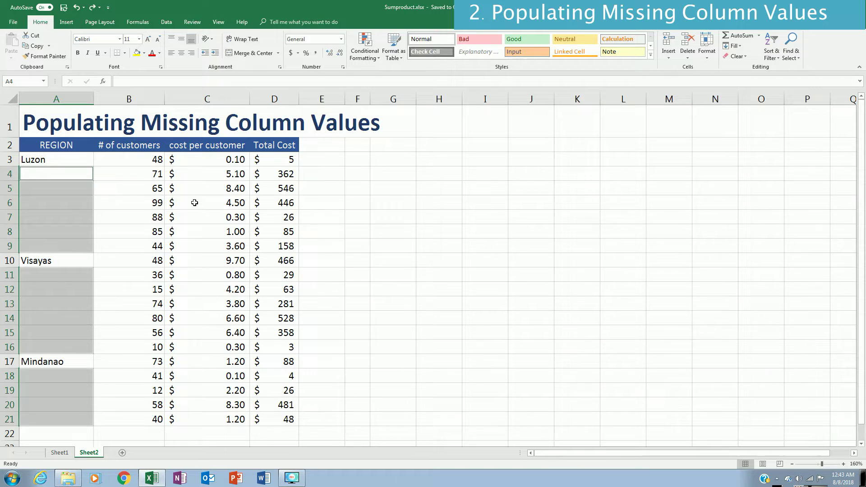
Step: Fill all selected blank REGION cells at once with a formula referencing the cell above, starting with =A3 in A4
type("=")
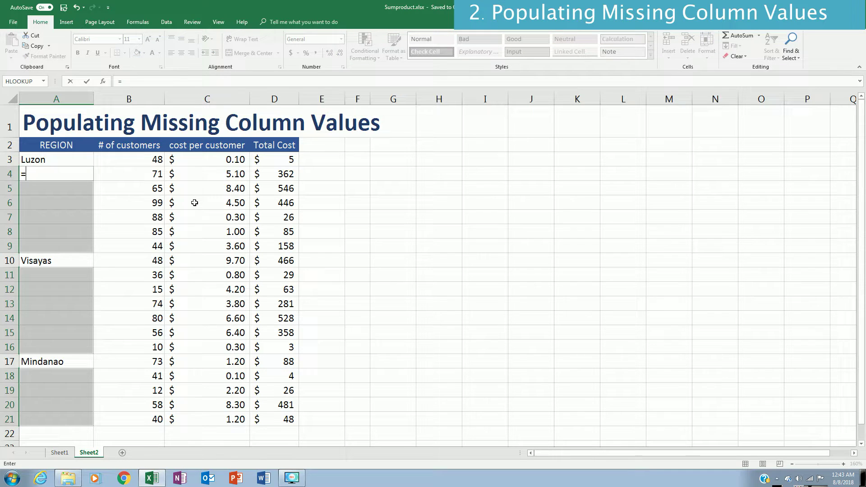
key("Up")
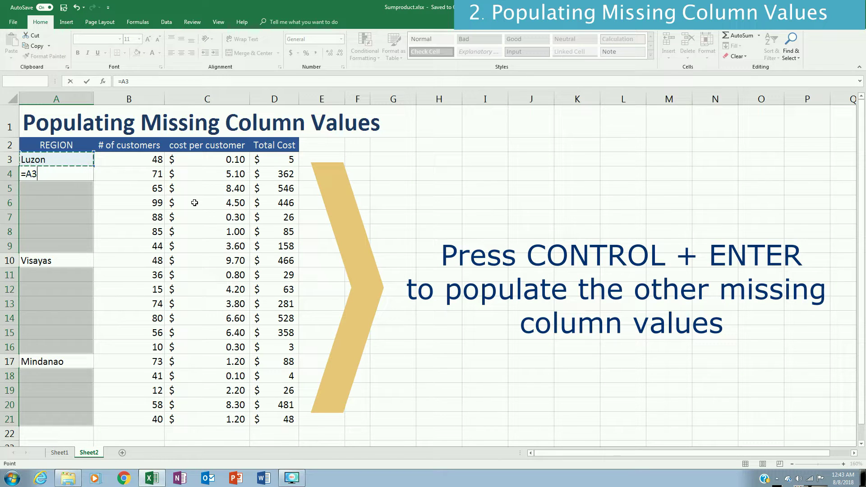
key("ctrl+Return")
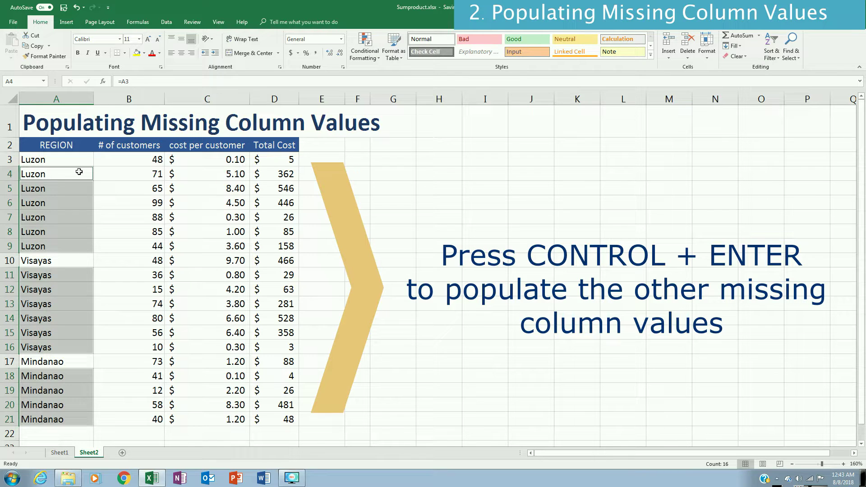
left_click(357, 216)
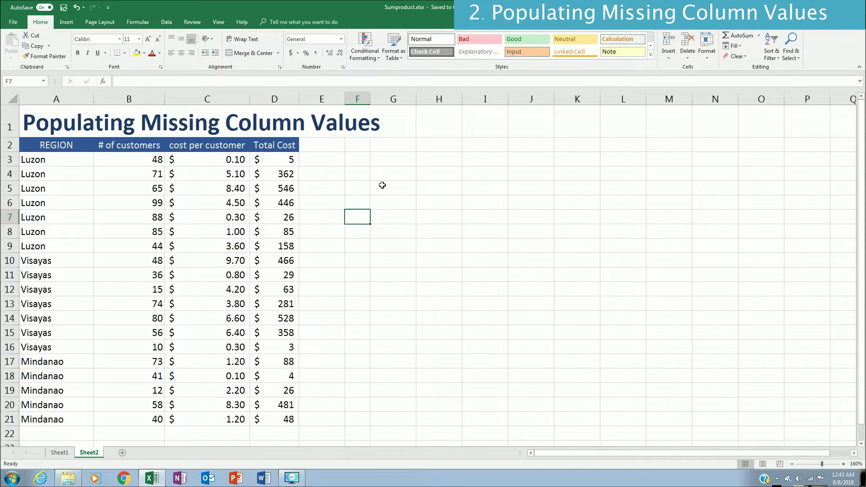
key("ctrl+g")
left_click(373, 267)
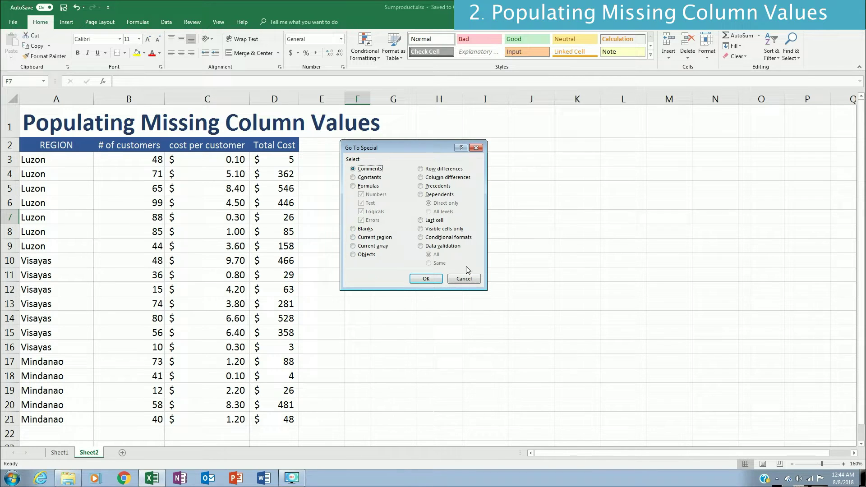
left_click(474, 280)
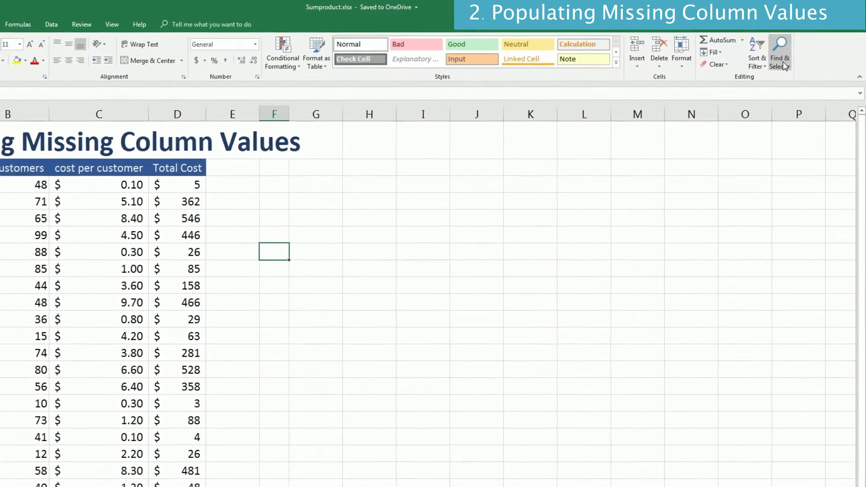
left_click(790, 50)
left_click(789, 136)
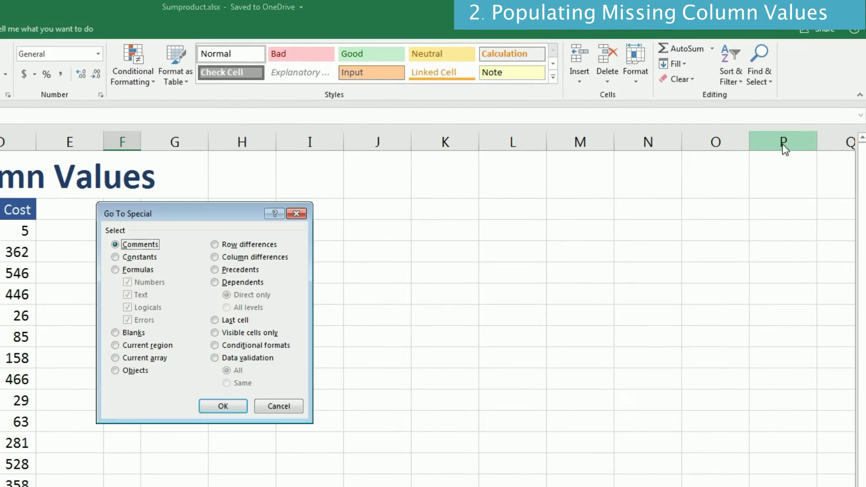
left_click(134, 333)
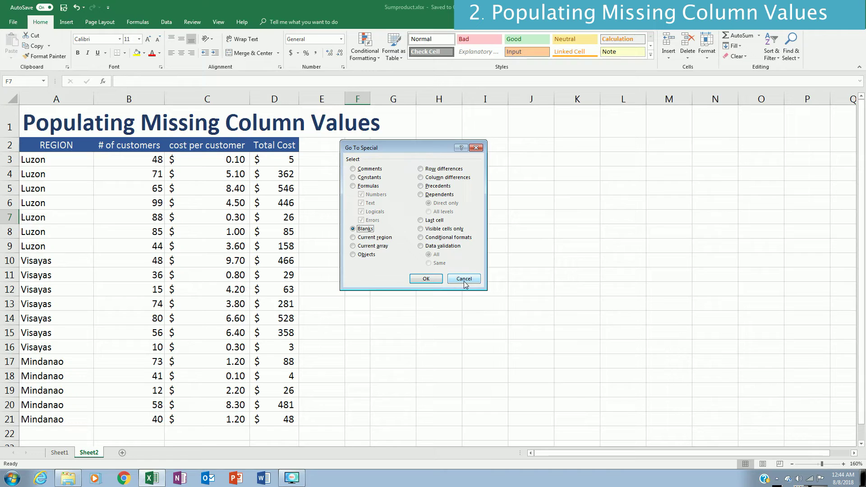
left_click(402, 321)
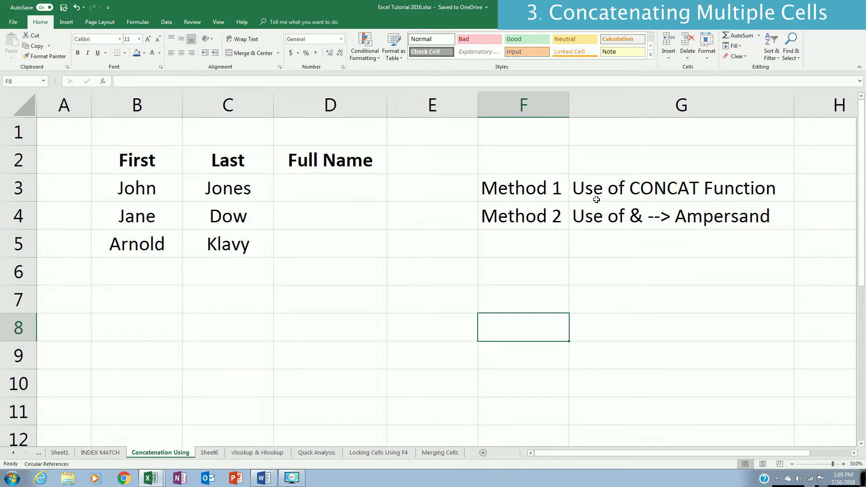
Step: Enter the formula =CONCAT(B3," ",C3) in D3 to join the first and last names with a space
left_click(324, 186)
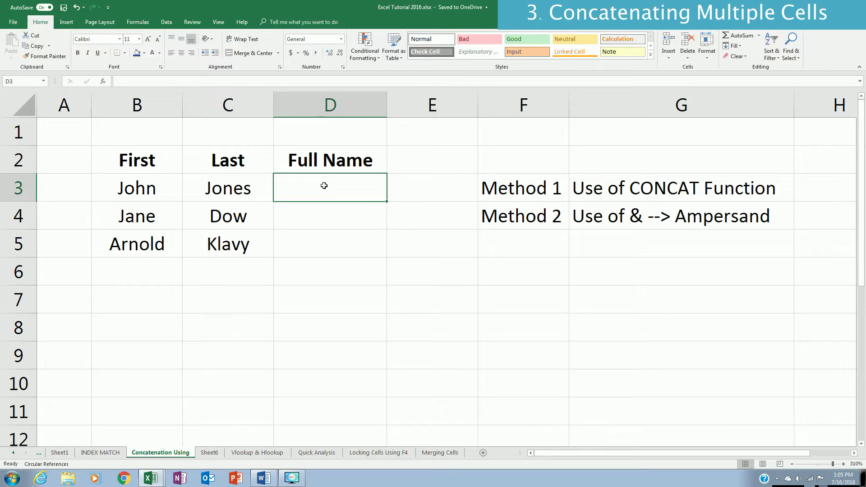
type("=concat")
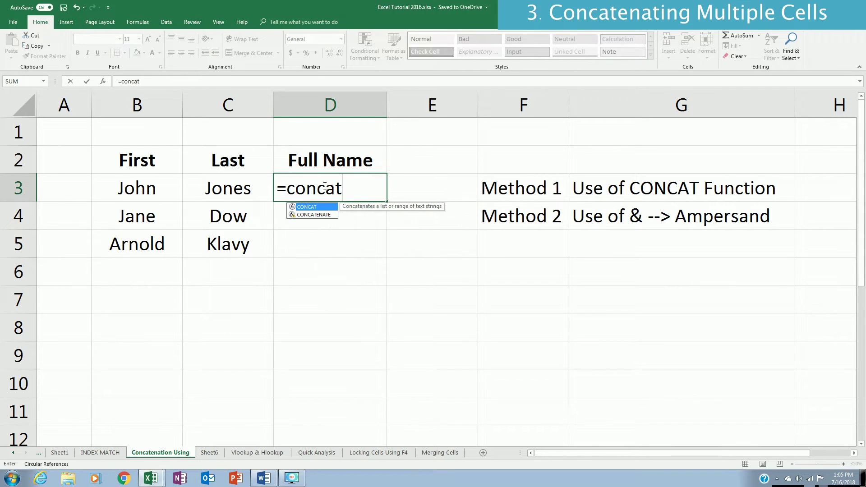
type("(")
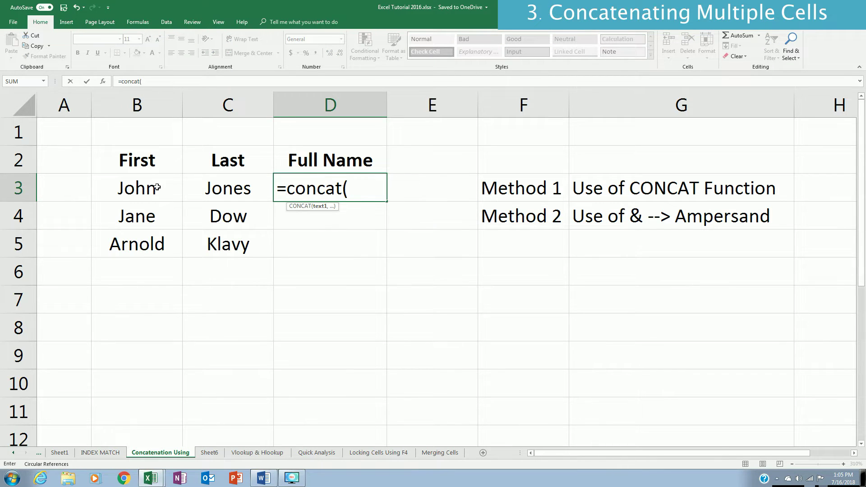
left_click(157, 187)
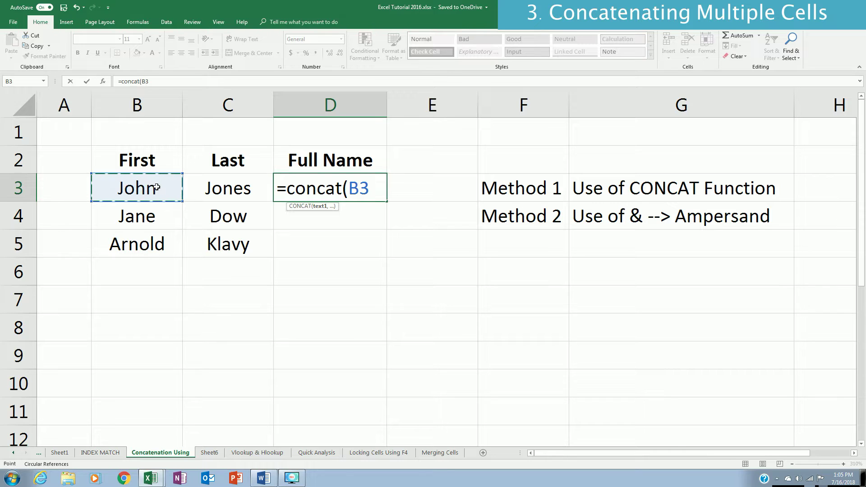
type(",\" \"")
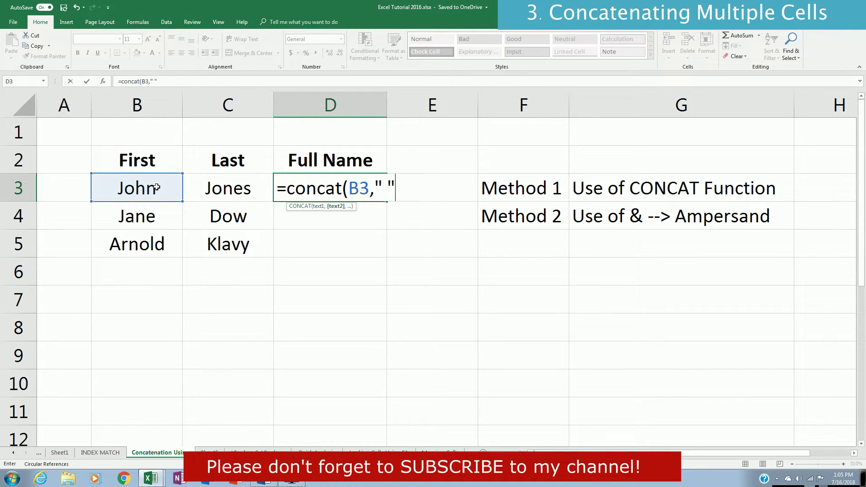
type(",")
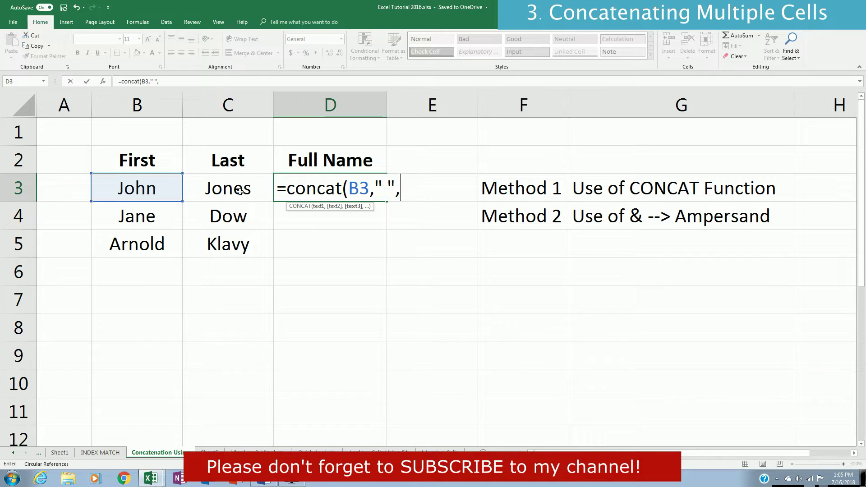
left_click(232, 193)
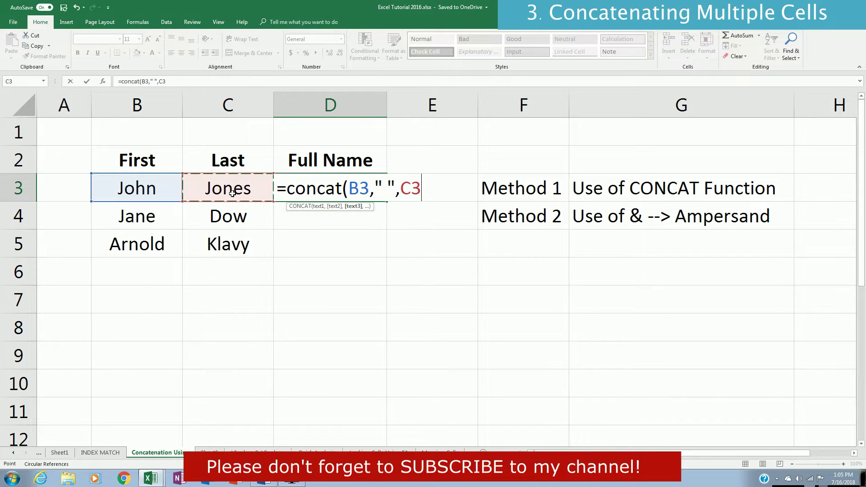
type(")")
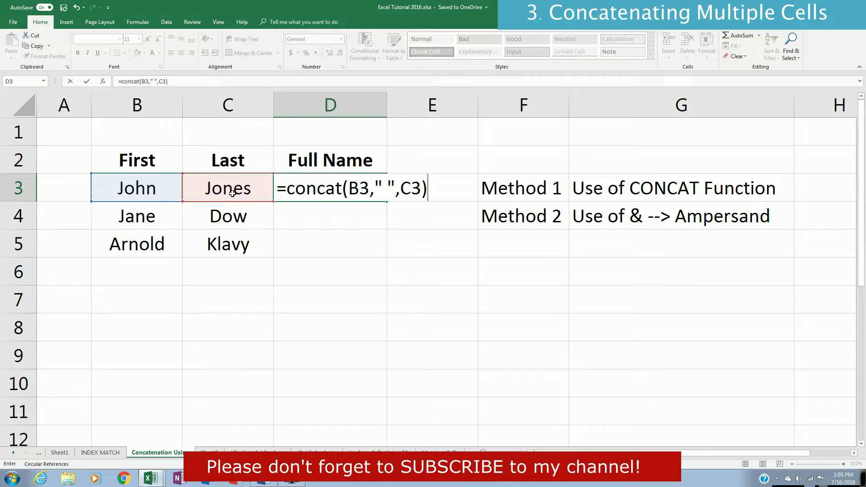
key("Return")
Step: Copy the CONCAT formula from D3 into D4:D5 for the remaining Full Name rows
key("Up")
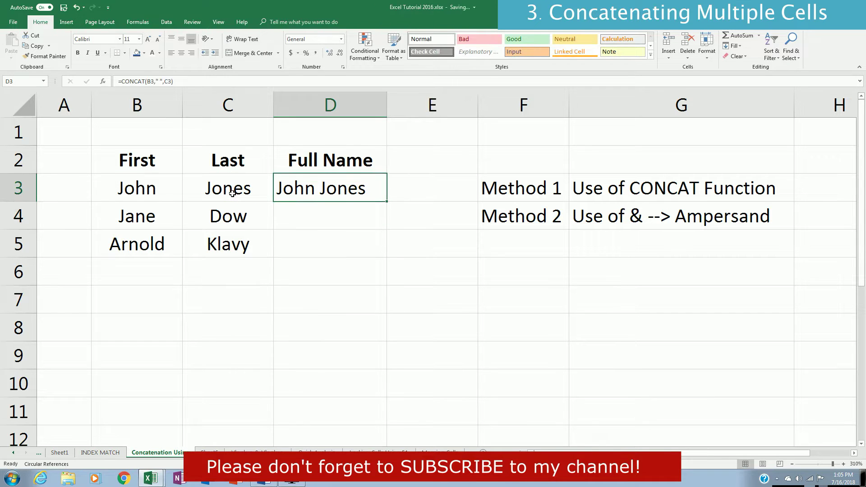
key("ctrl+c")
key("Down")
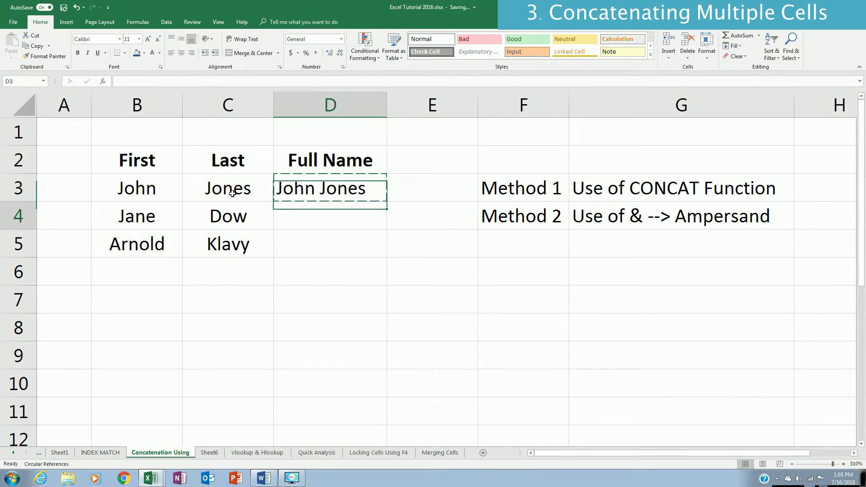
key("shift+Down")
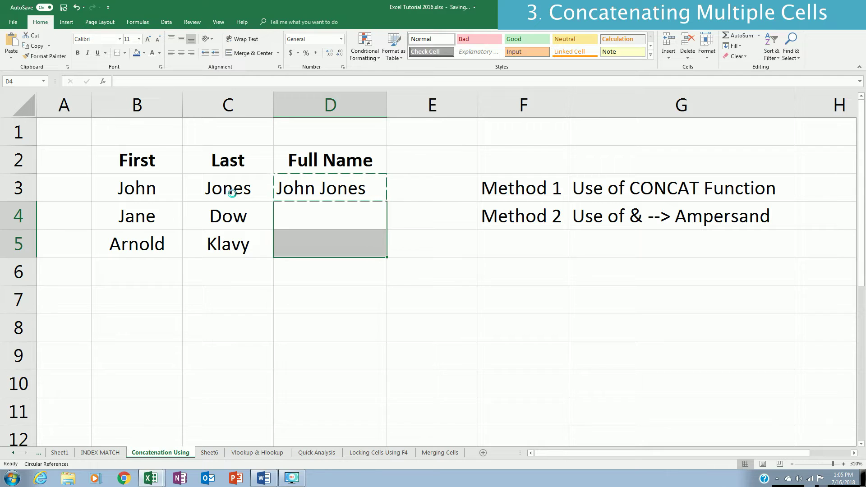
key("ctrl+v")
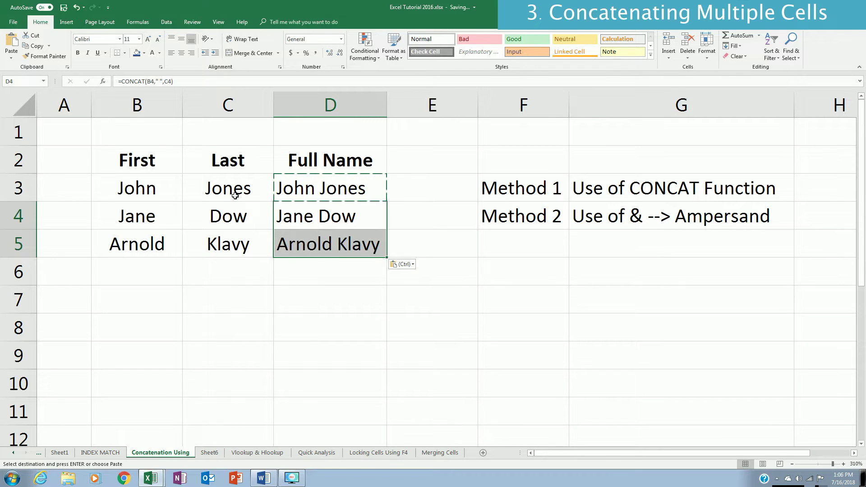
left_click(426, 245)
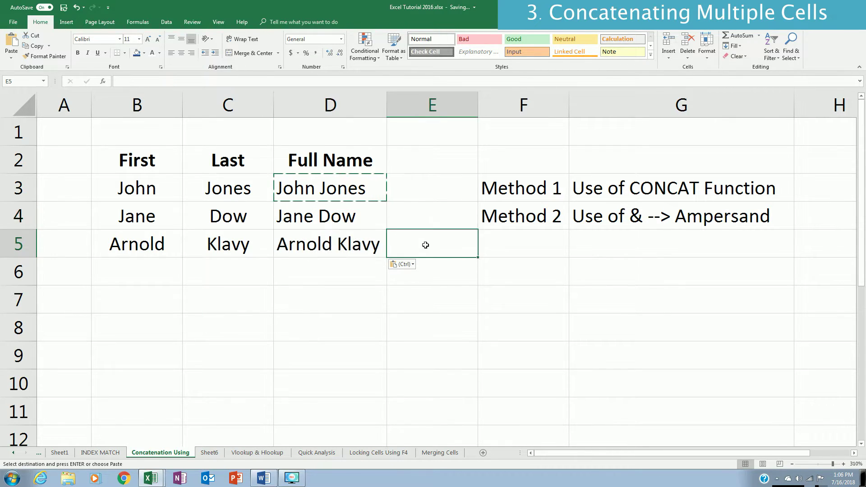
key("Escape")
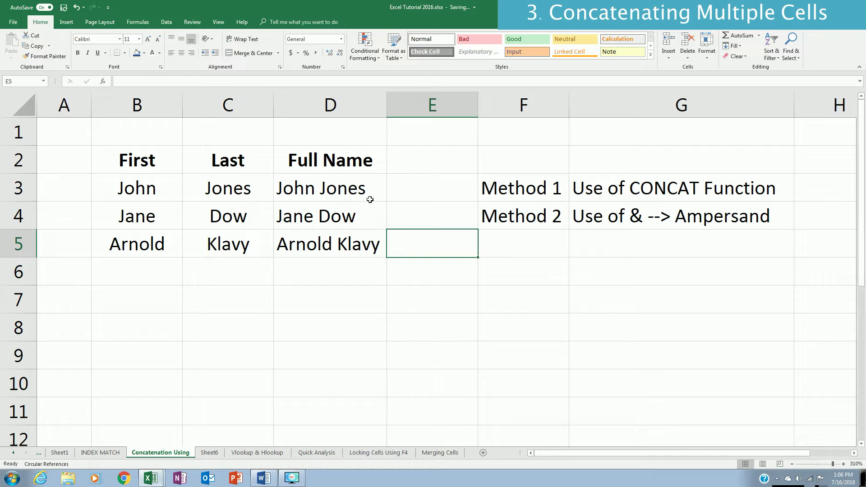
Step: Clear the Full Name formulas in D3:D5 and return to D3
left_click_drag(353, 189, 349, 252)
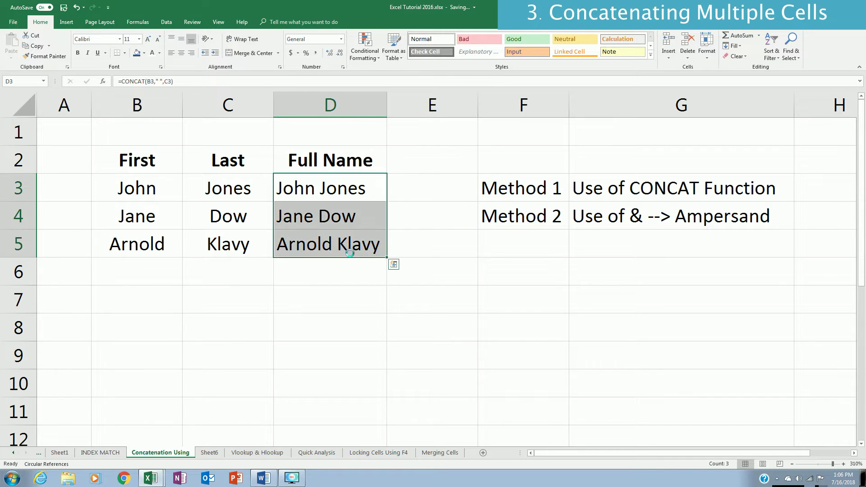
key("Delete")
key("Up")
key("Down")
Step: Enter the ampersand formula =B3&" "&C3 in D3 to combine the first and last names
type("=")
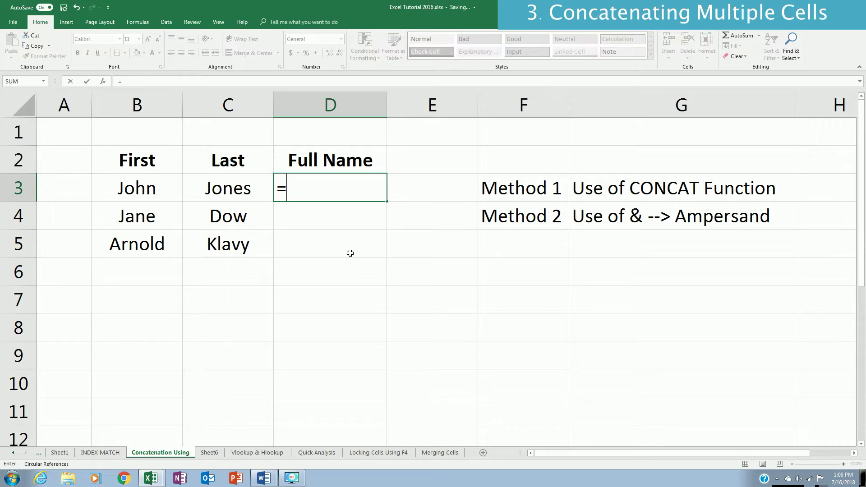
left_click(158, 180)
type("&\"")
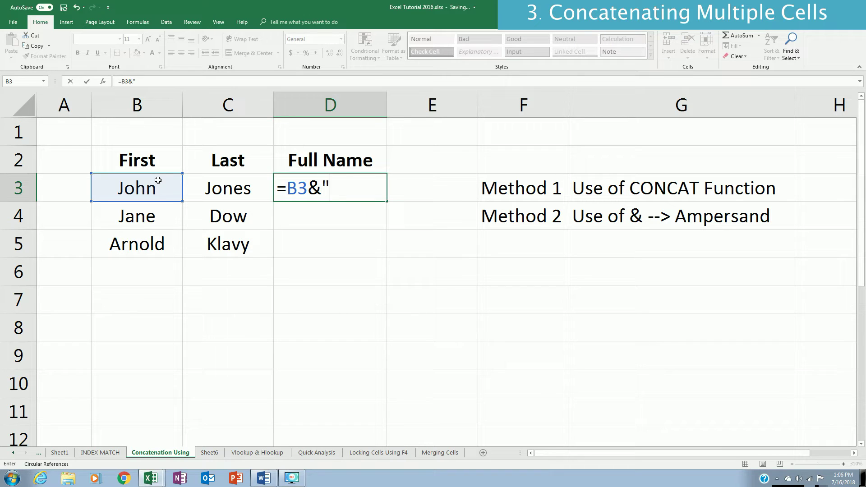
type(" \"&")
left_click(215, 188)
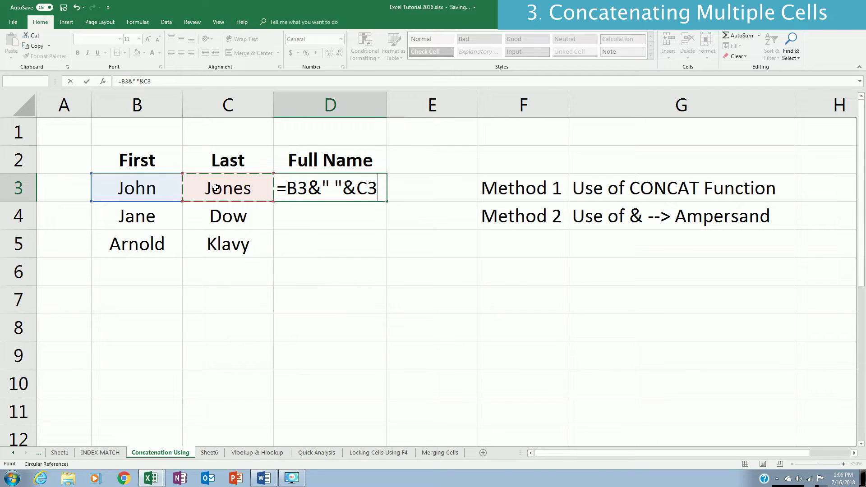
key("Return")
Step: Fill the ampersand formula from D3 down through D5 to complete the Full Name column
left_click(331, 188)
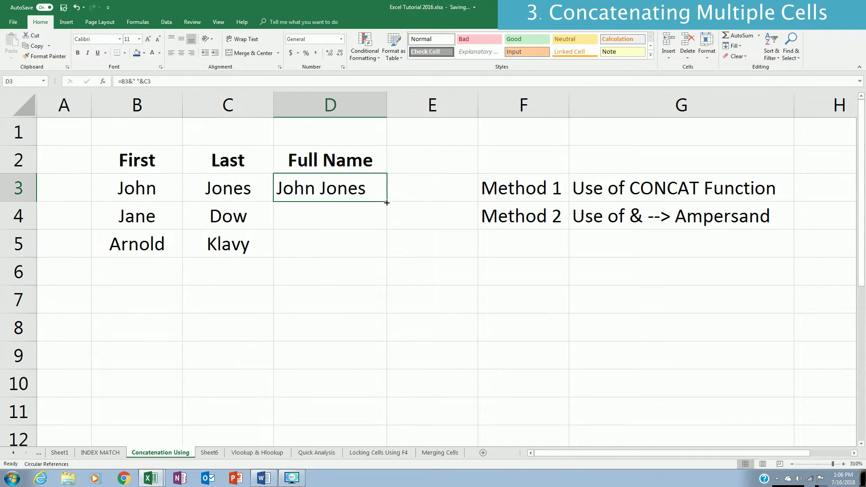
double_click(386, 202)
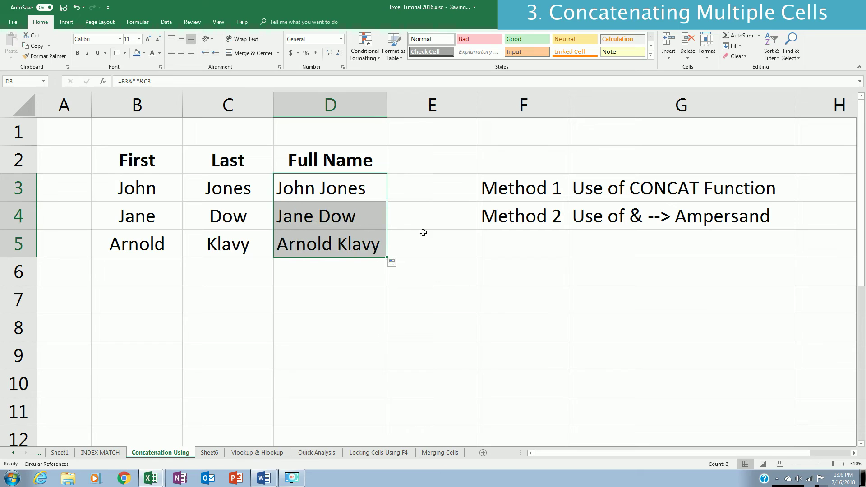
left_click(438, 269)
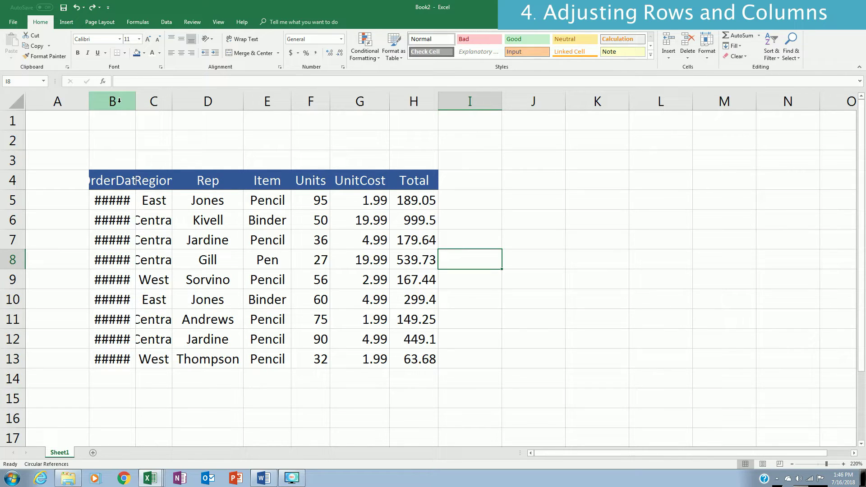
Step: AutoFit columns B and C to their OrderDate and Region contents, dismissing the circular reference warning
left_click_drag(119, 102, 151, 102)
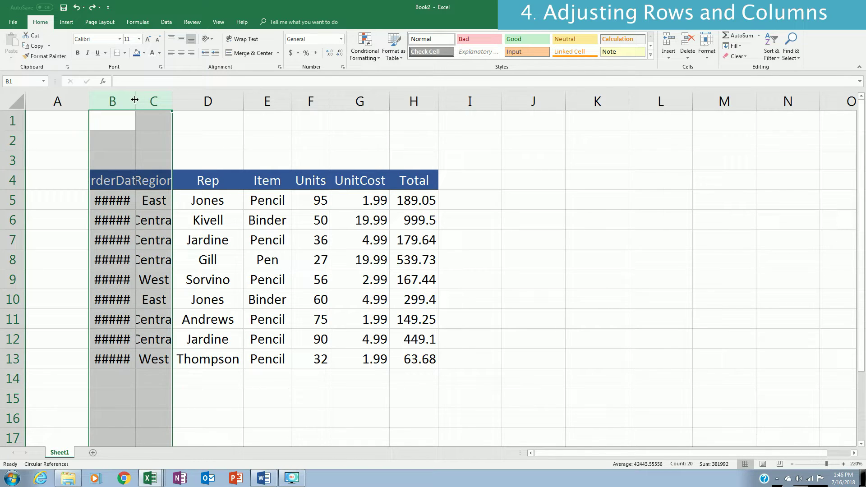
double_click(134, 100)
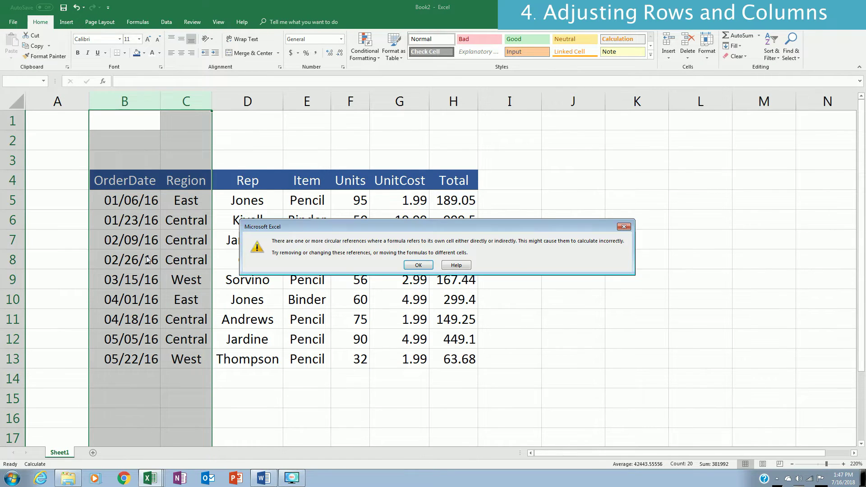
left_click(414, 265)
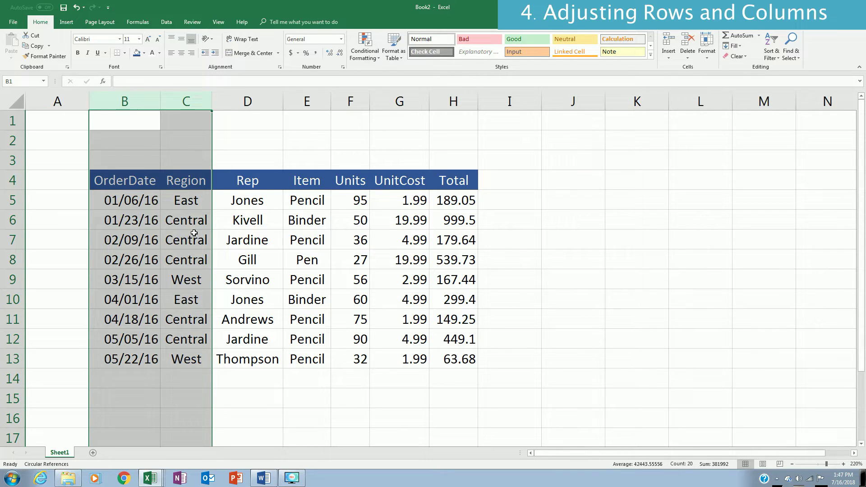
left_click(348, 267)
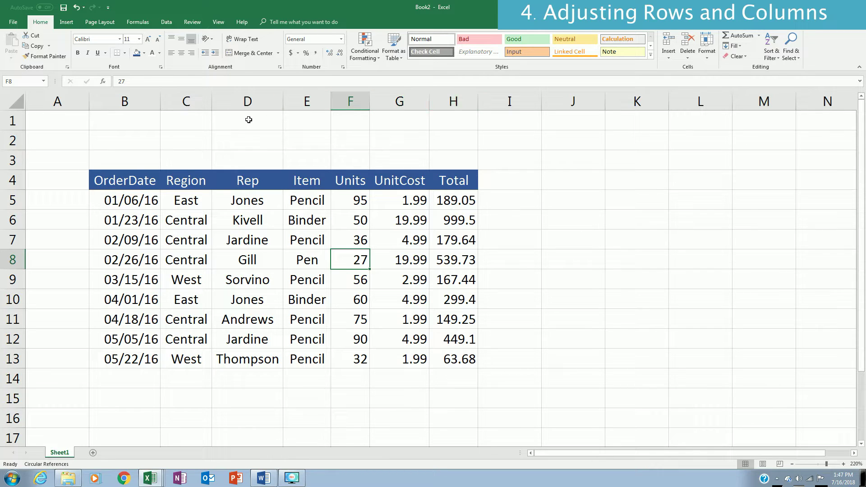
Step: Widen columns B through H together to one uniform width slightly larger than the OrderDate column
left_click_drag(140, 103, 463, 126)
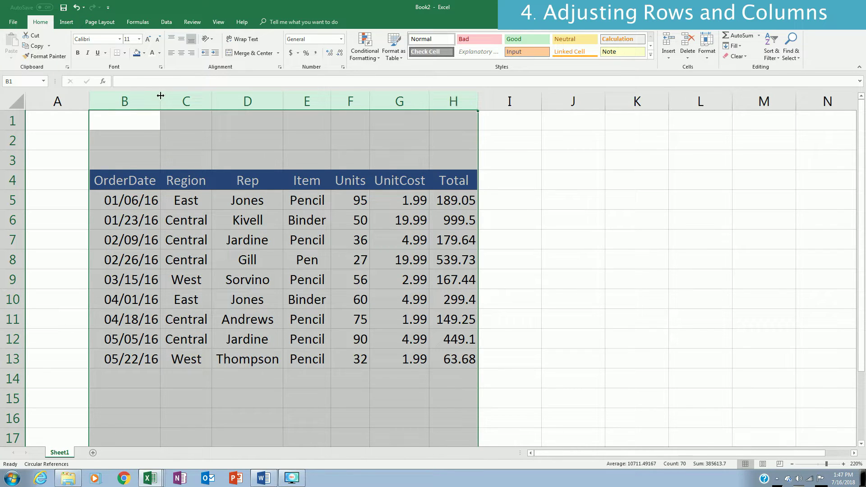
left_click_drag(160, 101, 177, 102)
left_click(223, 320)
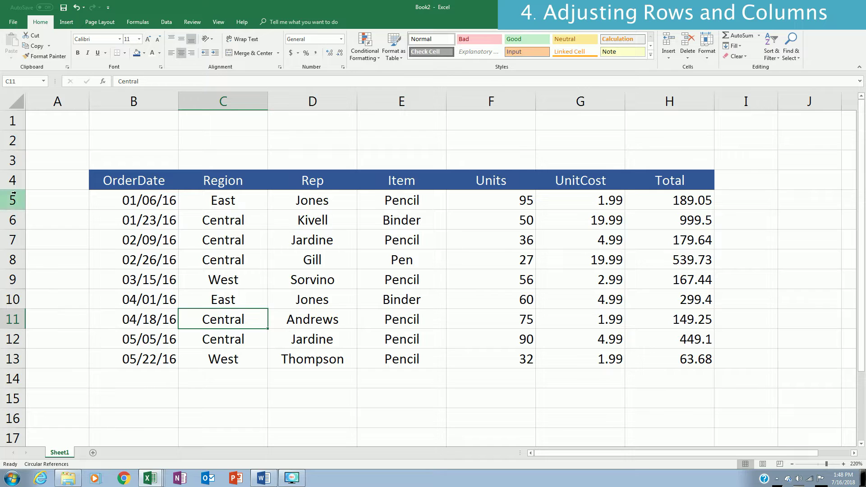
Step: Increase the height of data rows 5 through 13 together so they share one slightly taller row height
left_click_drag(15, 197, 17, 208)
left_click_drag(26, 336, 26, 358)
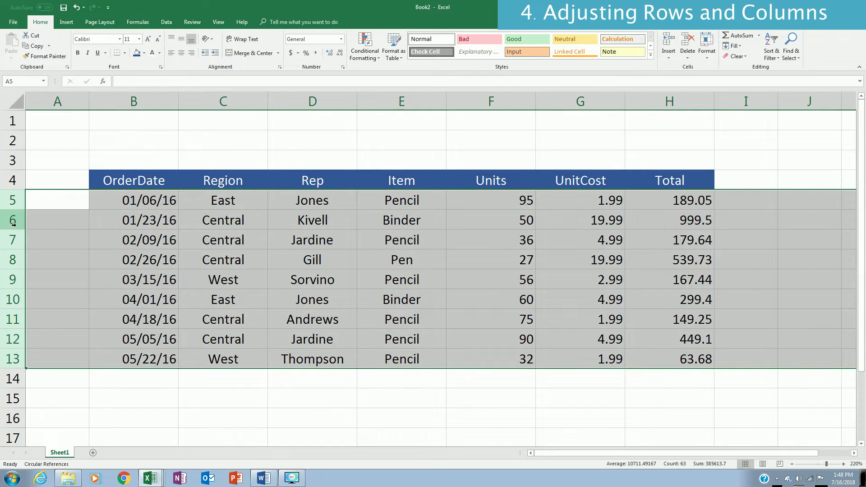
left_click_drag(18, 230, 14, 235)
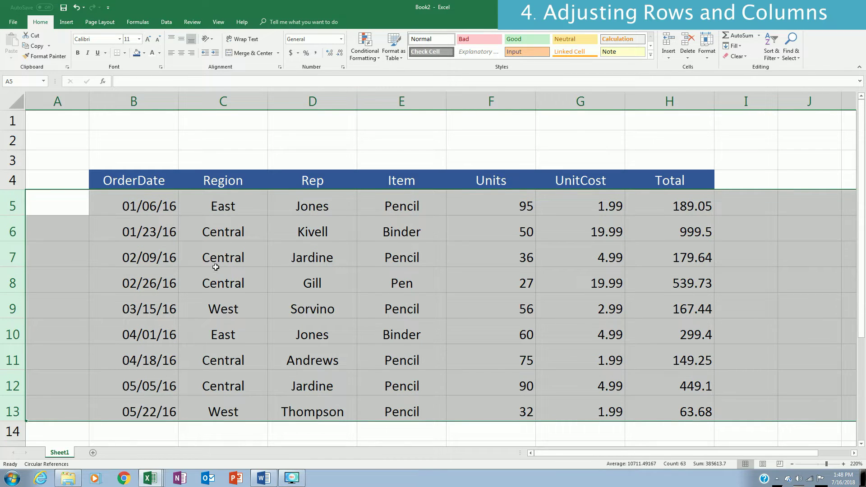
left_click(457, 324)
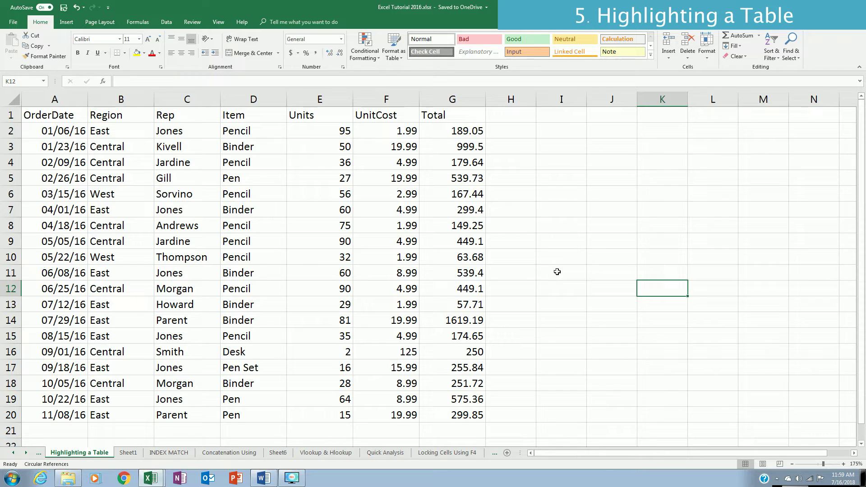
Step: Select the whole order table A1:G20 on the Highlighting a Table sheet, including its header row
left_click(53, 118)
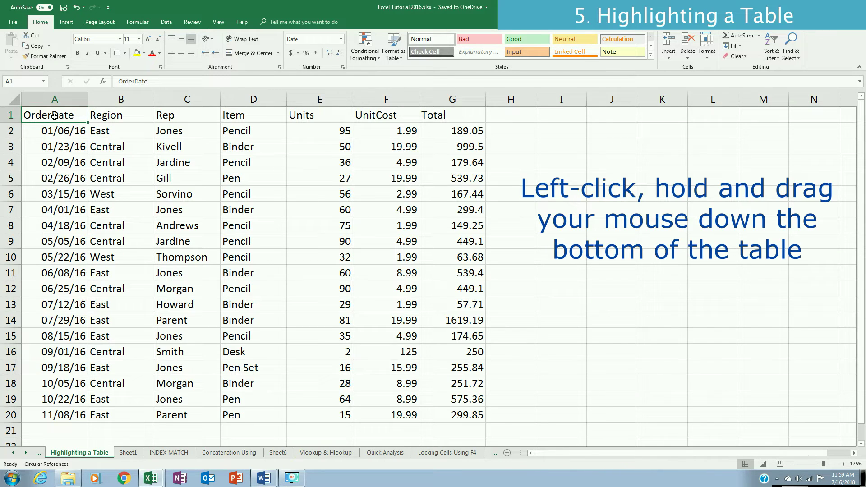
left_click_drag(55, 116, 443, 418)
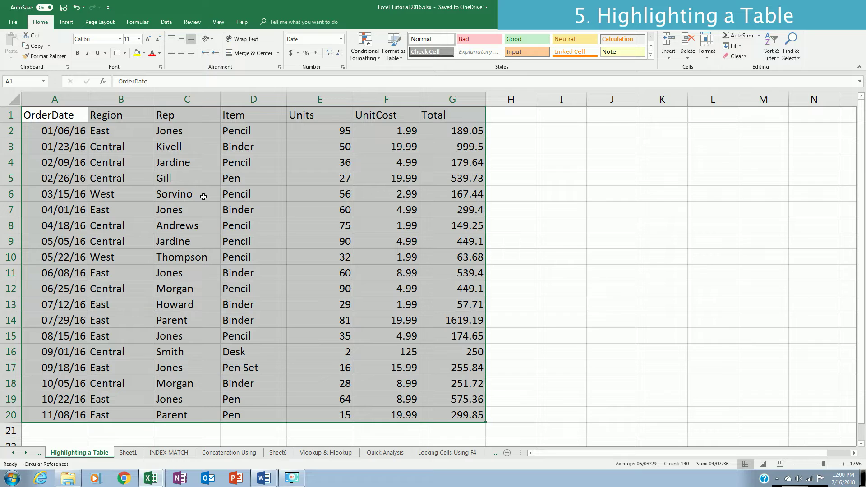
Step: Clear the current selection and reselect the whole order table, extending from cell A1 to its last row and column
left_click(626, 208)
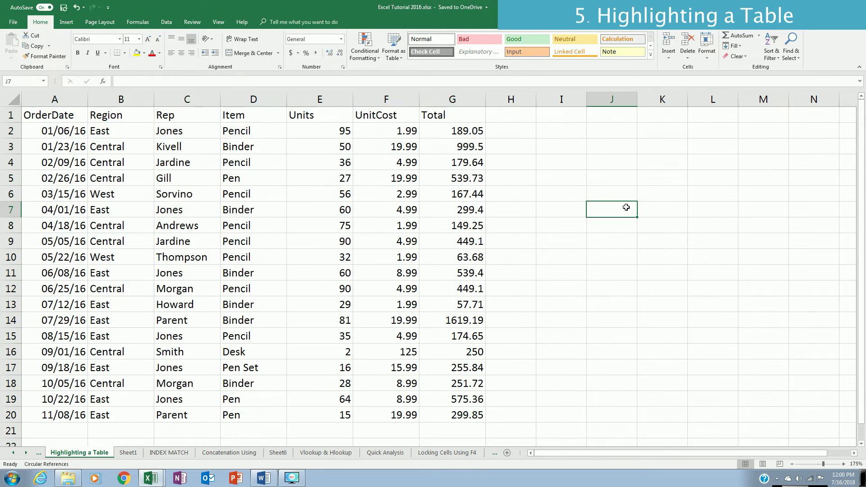
key("Up")
key("Up")
key("Up")
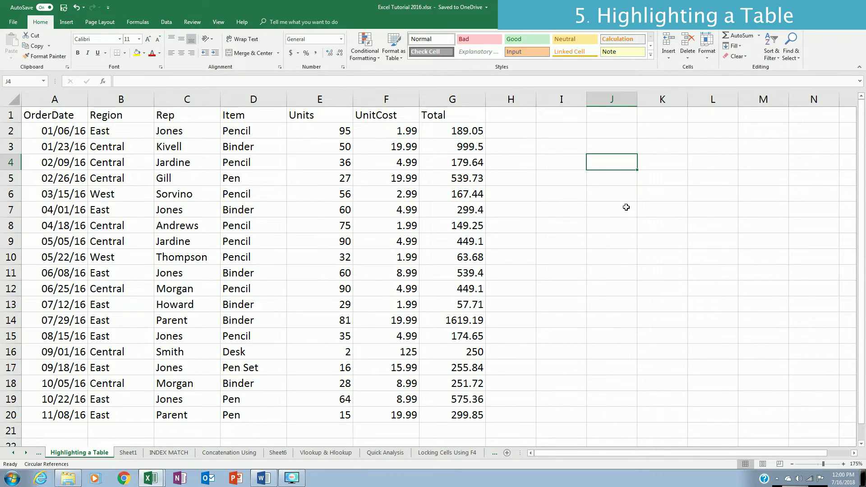
key("Home")
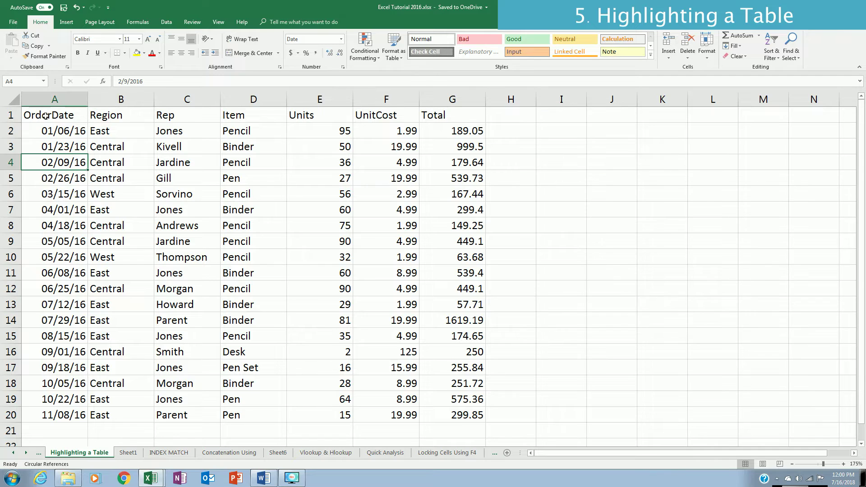
key("Up")
key("Up")
key("Up")
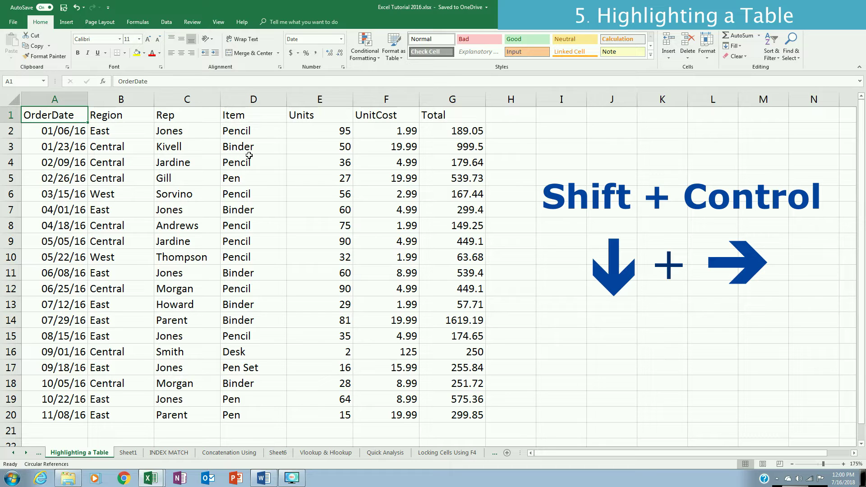
key("ctrl+shift+Down")
key("ctrl+shift+Right")
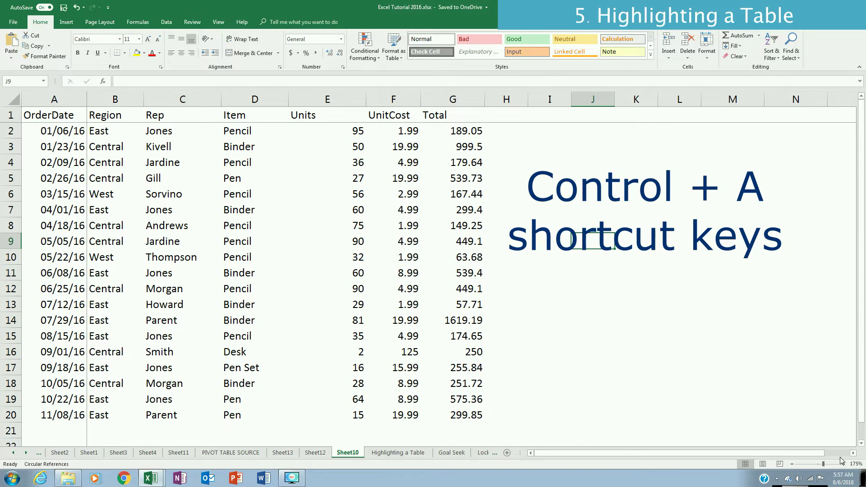
Step: Select the entire order table on Sheet10, starting from cell C7 inside it
left_click(159, 211)
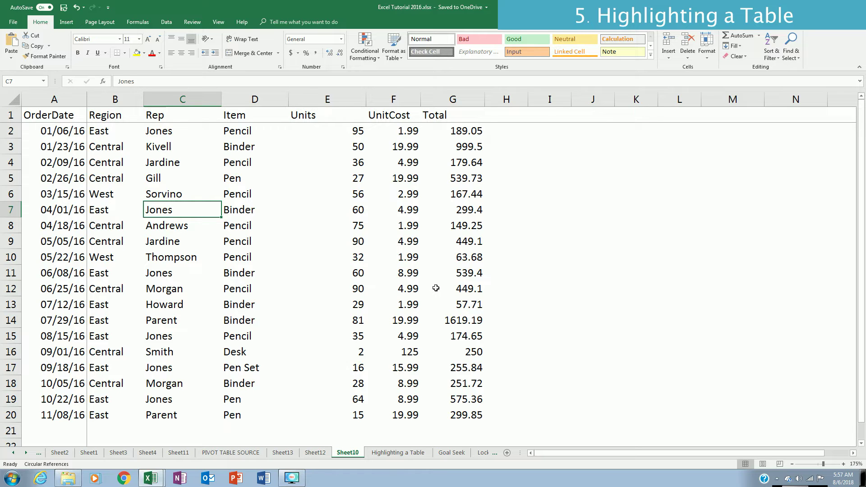
key("ctrl+a")
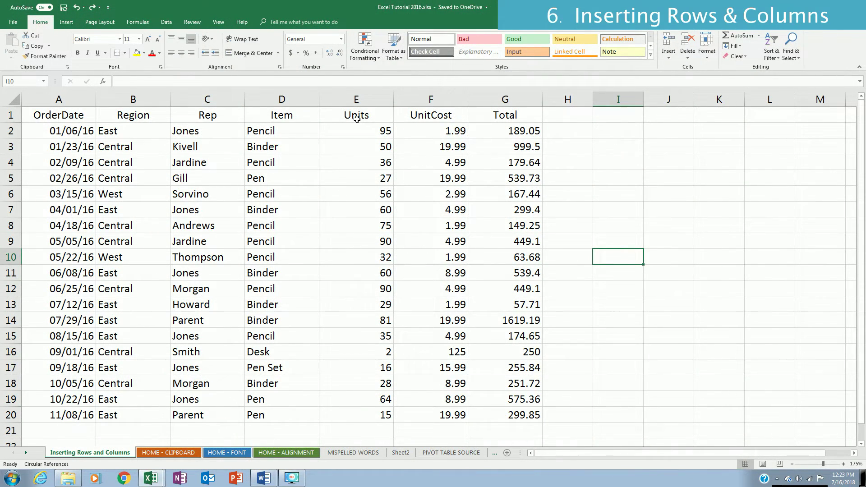
Step: Insert a blank column before the Units column twice, undoing the insertion each time
right_click(338, 101)
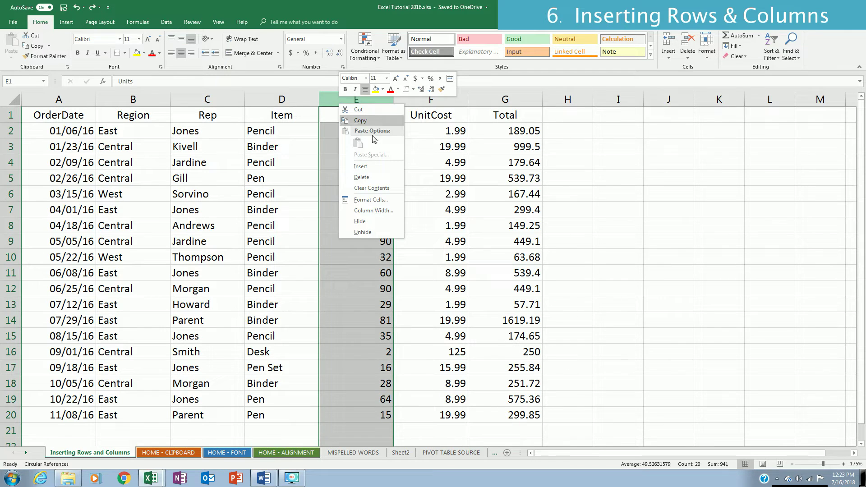
left_click(373, 166)
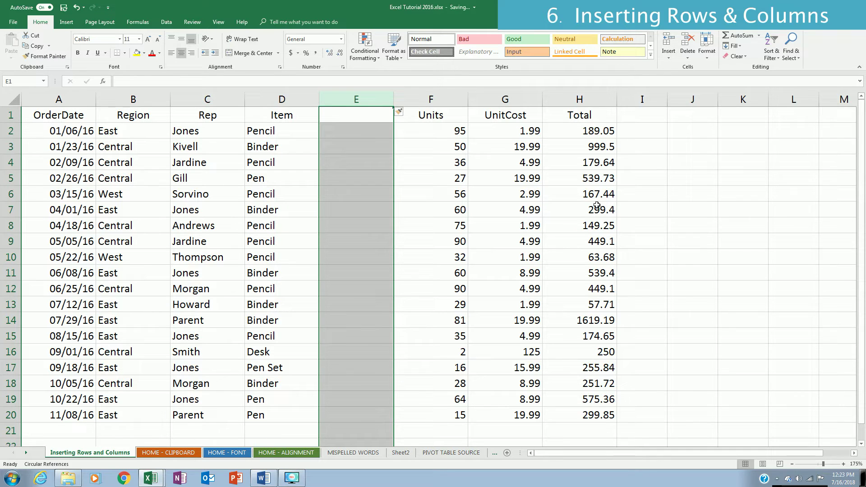
key("ctrl+z")
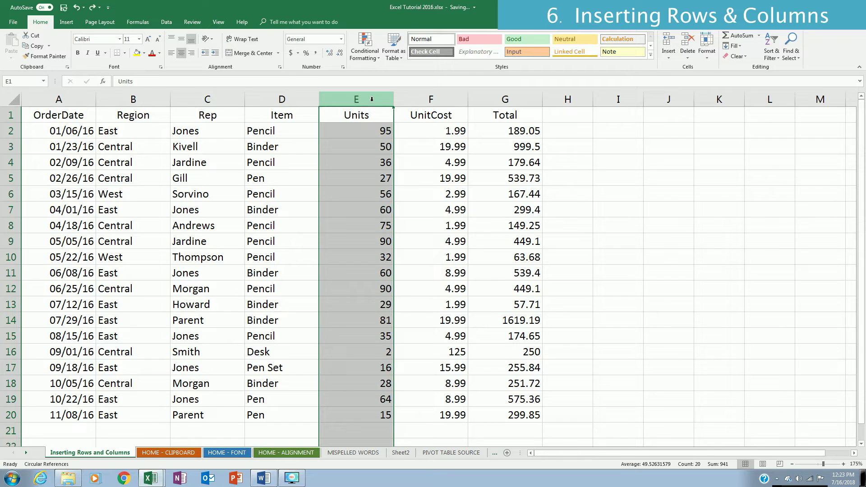
key("alt")
key("i")
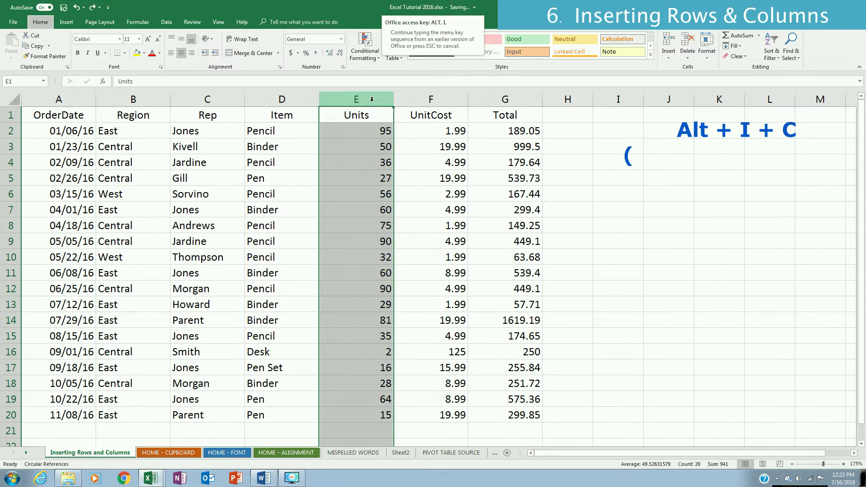
key("c")
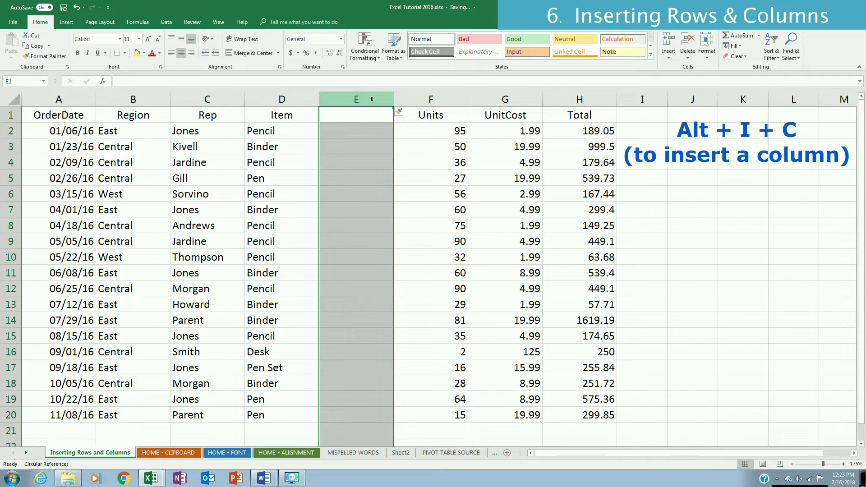
key("ctrl+z")
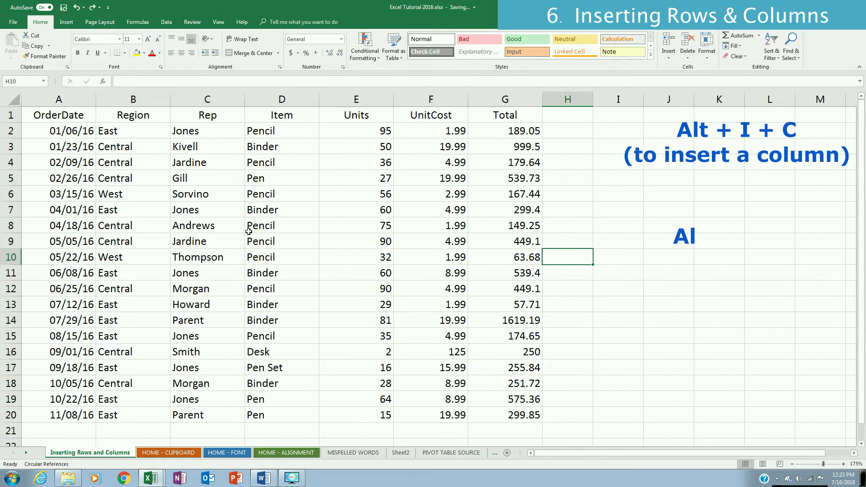
Step: Insert a blank row above row 6, the 03/15/16 order, on the Inserting Rows and Columns sheet
left_click(9, 194)
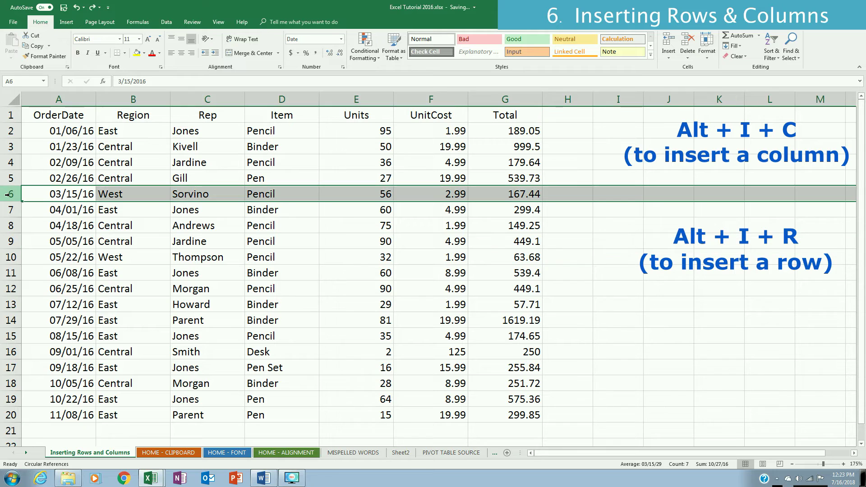
right_click(11, 198)
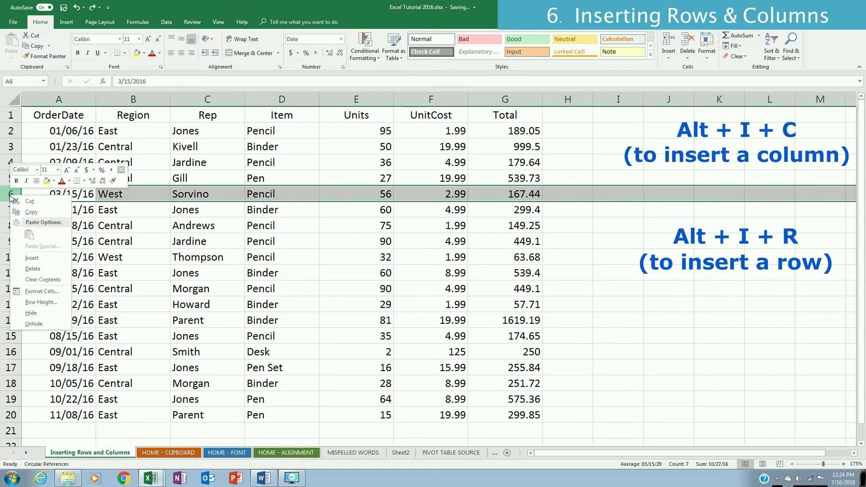
left_click(44, 259)
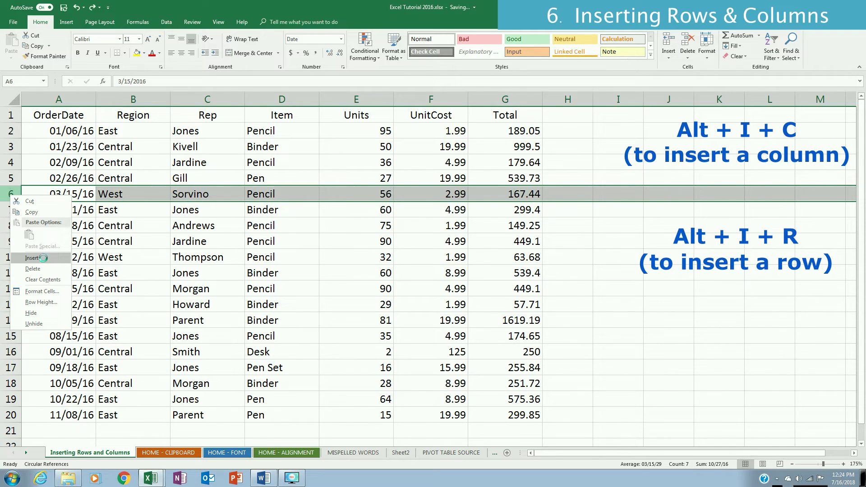
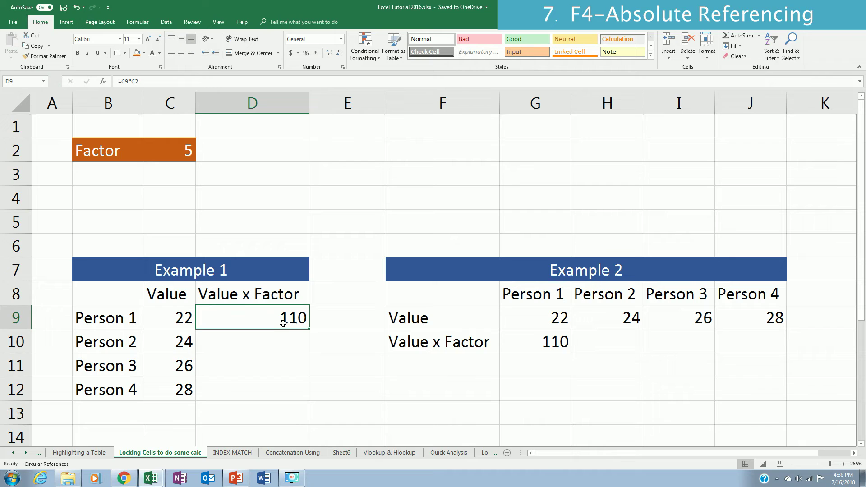
Step: Check the relative formula =C9*C2 in cell D9 and fill it down through D12 for the remaining persons in Example 1
double_click(299, 323)
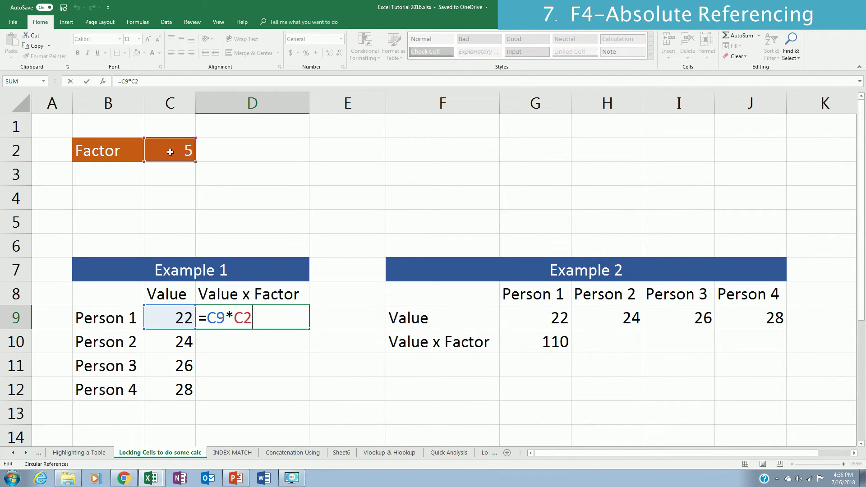
key("Return")
key("Up")
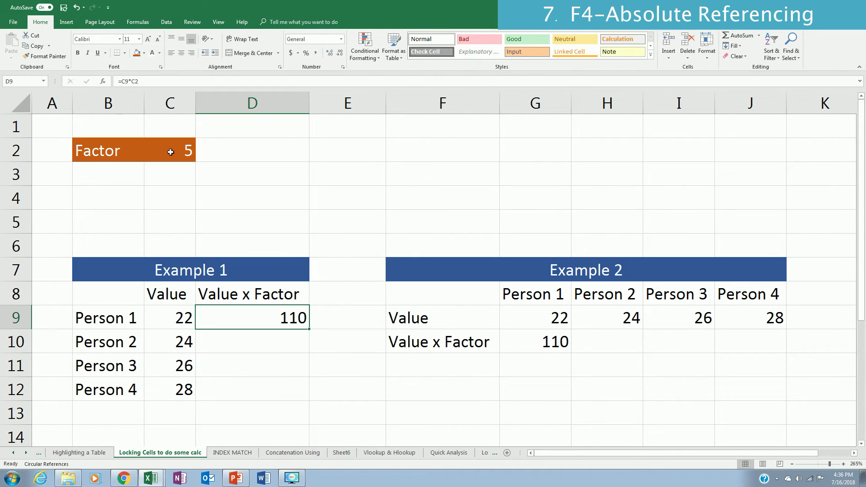
key("ctrl+c")
key("Down")
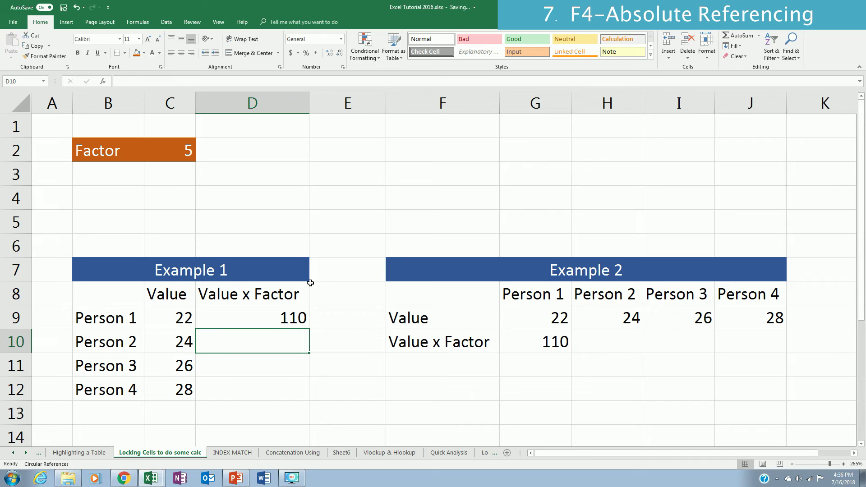
left_click(296, 318)
key("Escape")
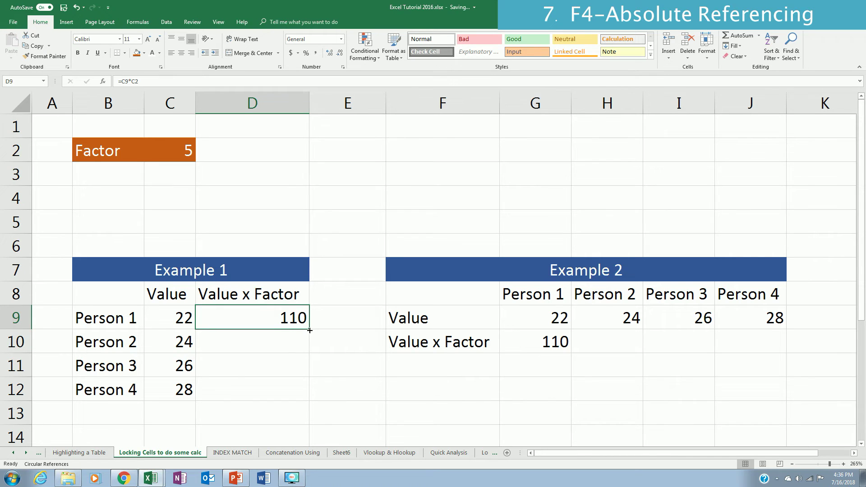
double_click(309, 330)
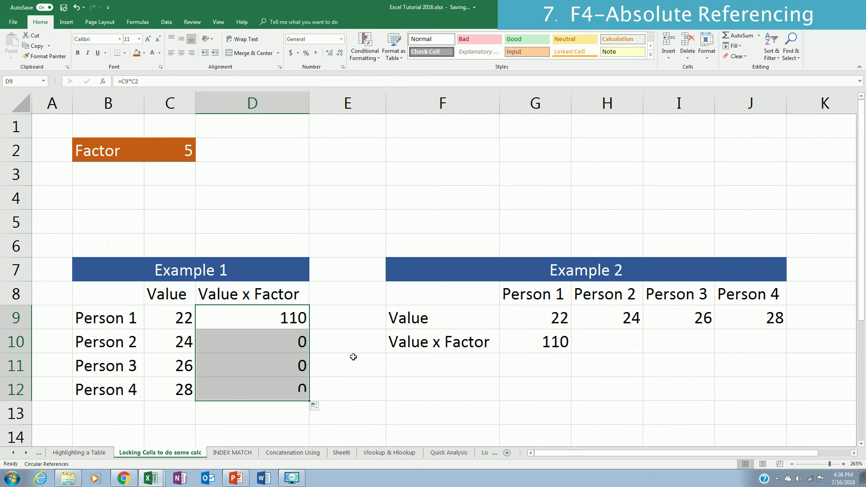
Step: Examine which cells the copied Value x Factor formulas in D10 and D11 refer to
left_click(290, 341)
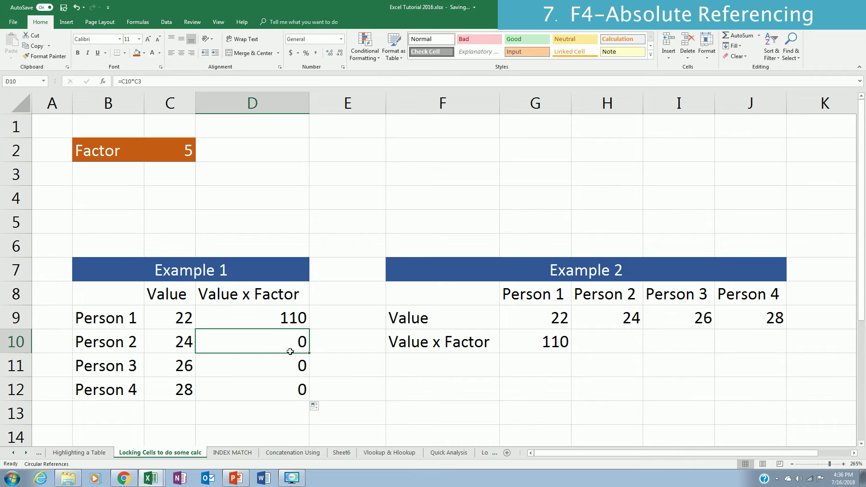
double_click(290, 351)
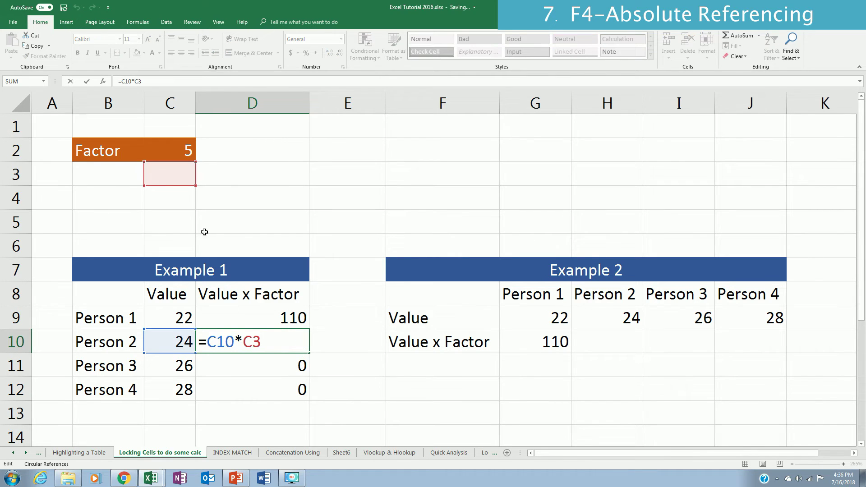
key("Return")
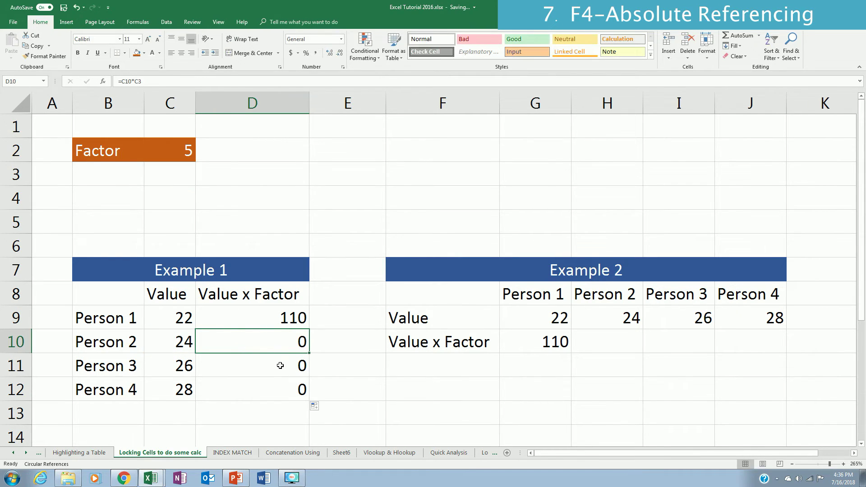
double_click(279, 361)
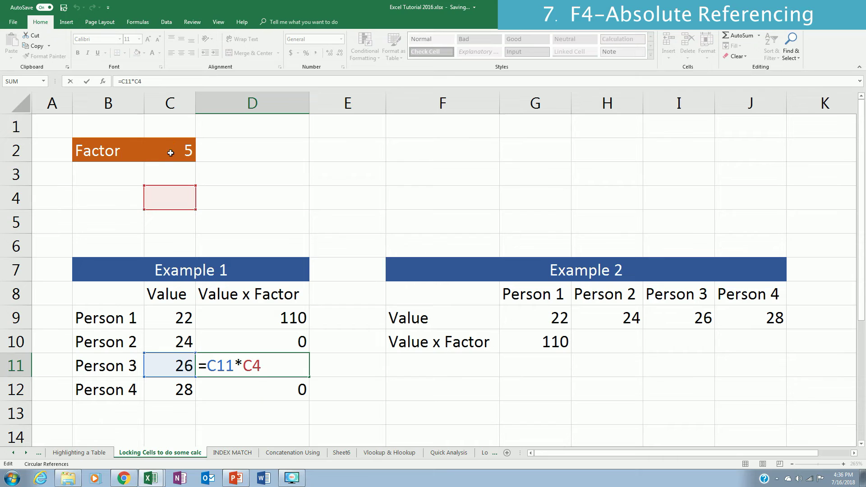
key("Escape")
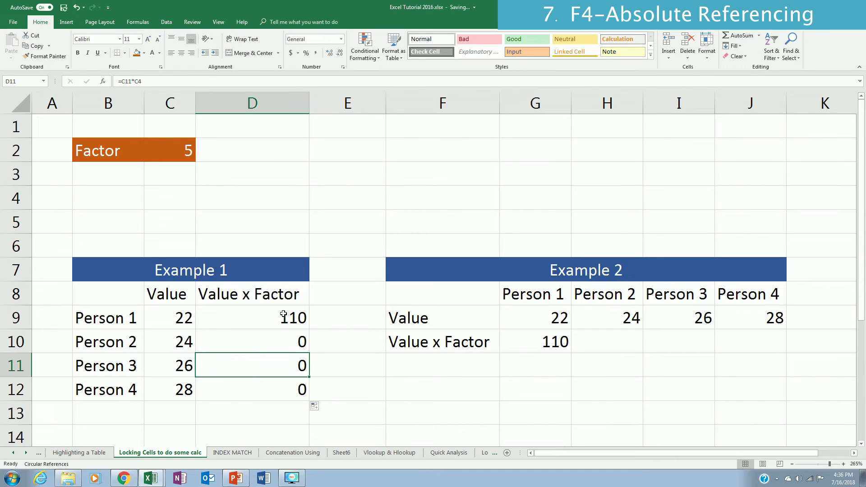
Step: Lock the row of the factor reference in the D9 formula, making it =C9*C$2
left_click(284, 316)
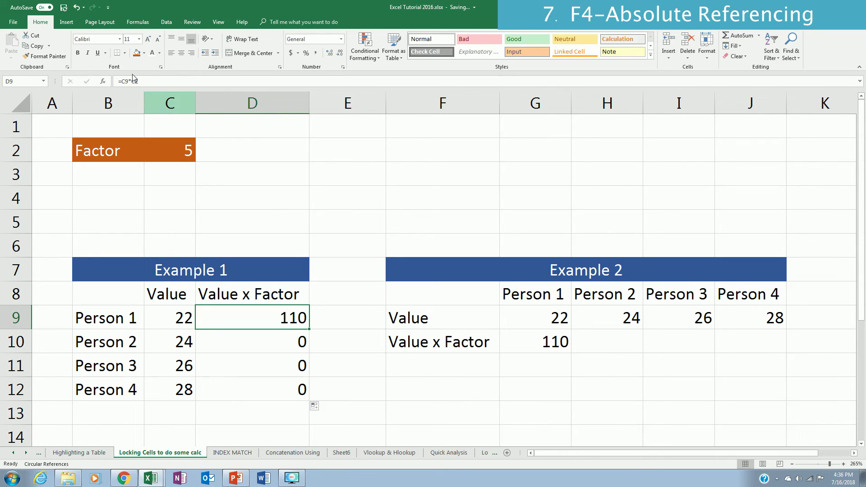
double_click(286, 310)
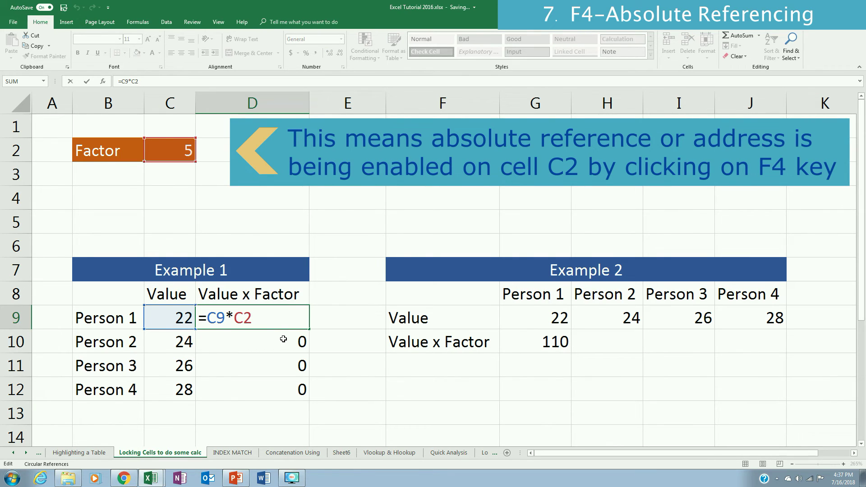
double_click(241, 319)
key("F4")
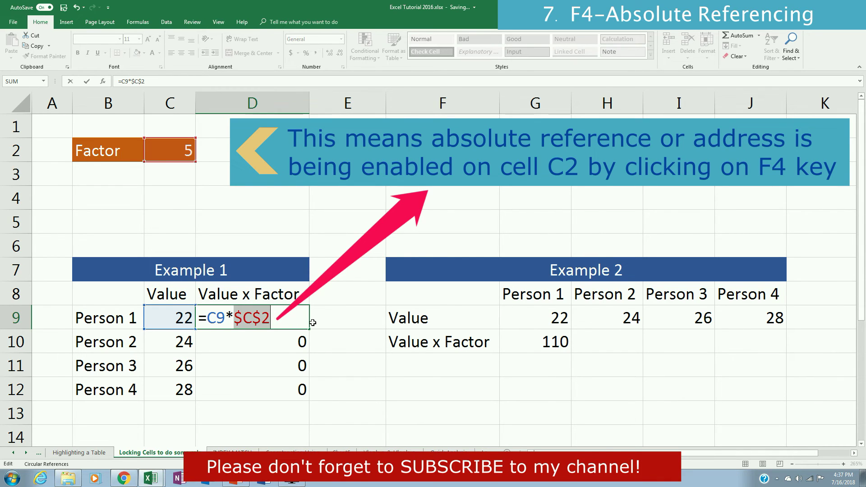
key("F4")
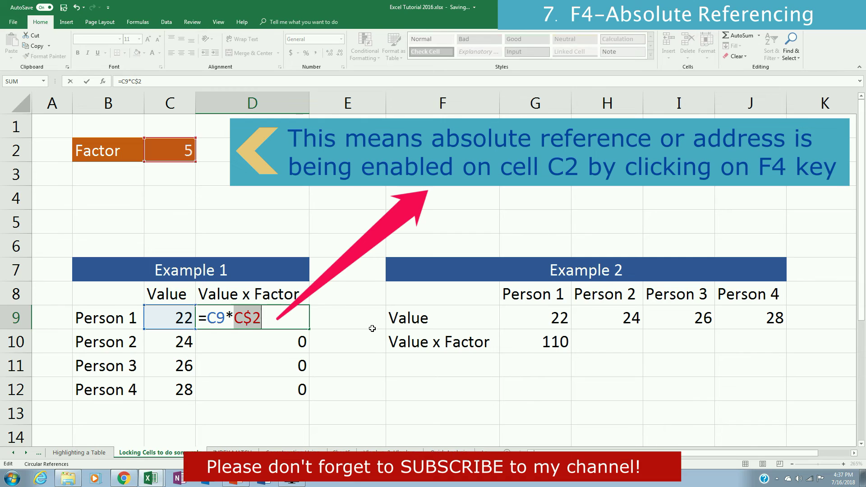
key("Return")
Step: Fill the row-locked Value x Factor formula from D9 down through D12
left_click(288, 320)
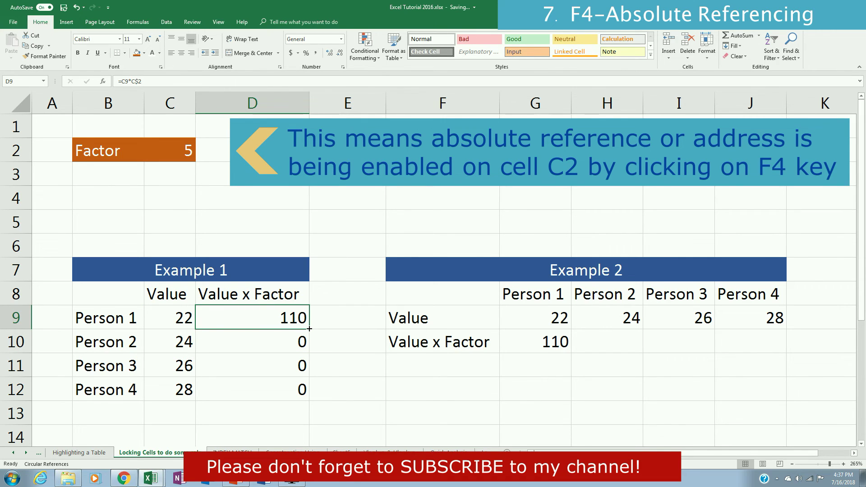
double_click(309, 329)
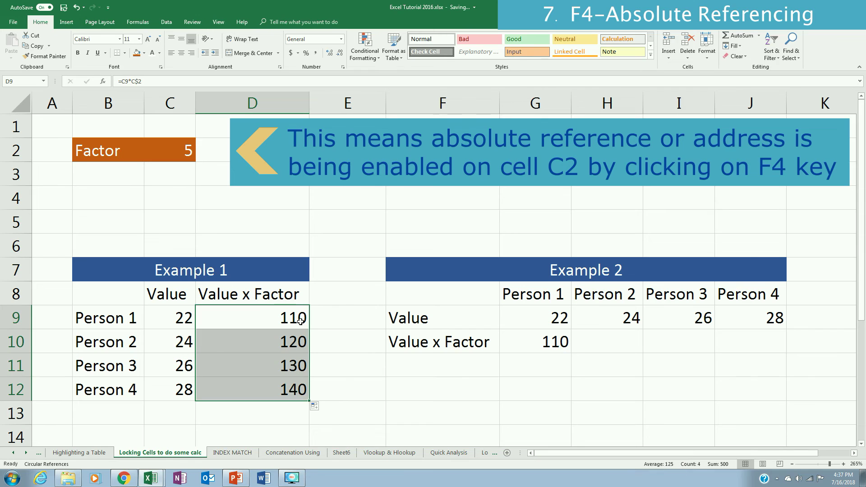
left_click(300, 321)
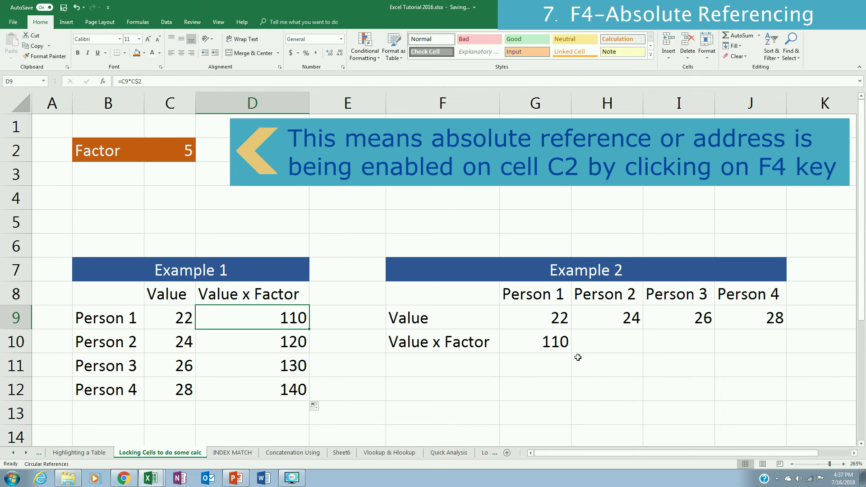
Step: Lock the column of the factor reference in Example 2's Value x Factor formula in G10, making it =G9*$C2
left_click(556, 345)
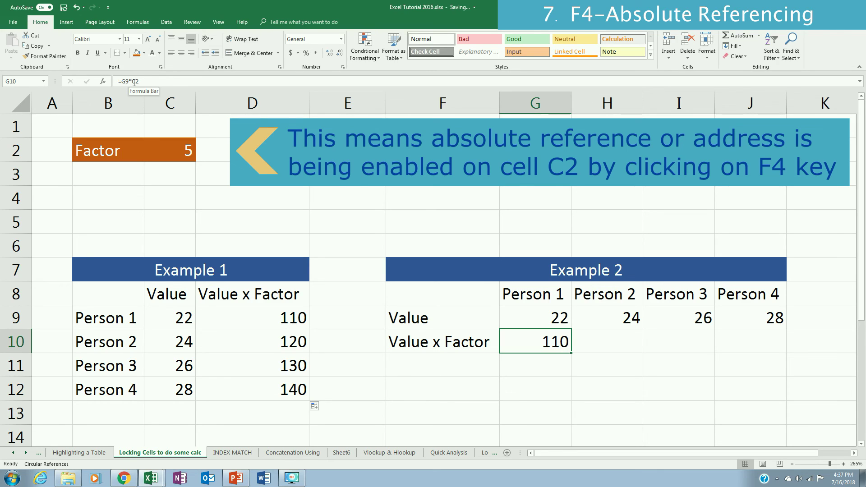
double_click(555, 343)
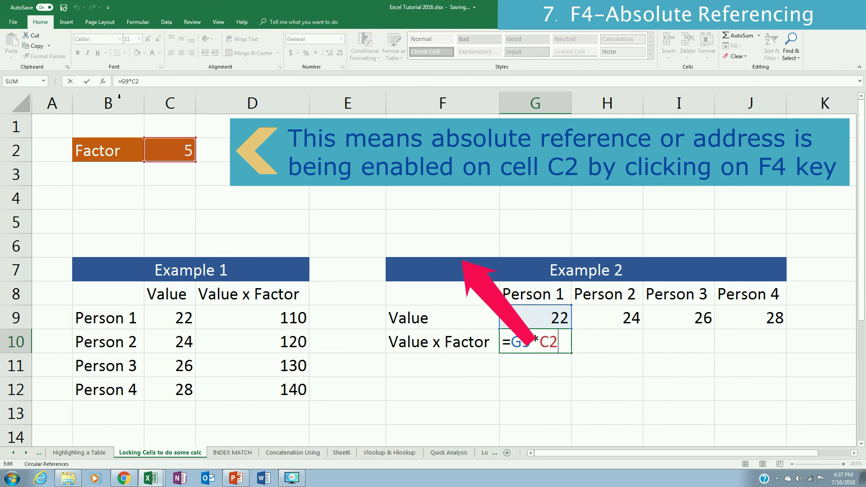
left_click(547, 341)
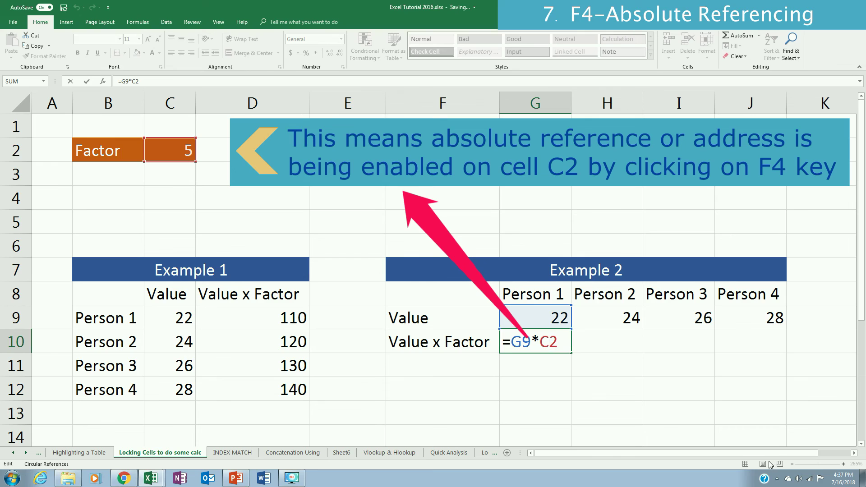
key("F4")
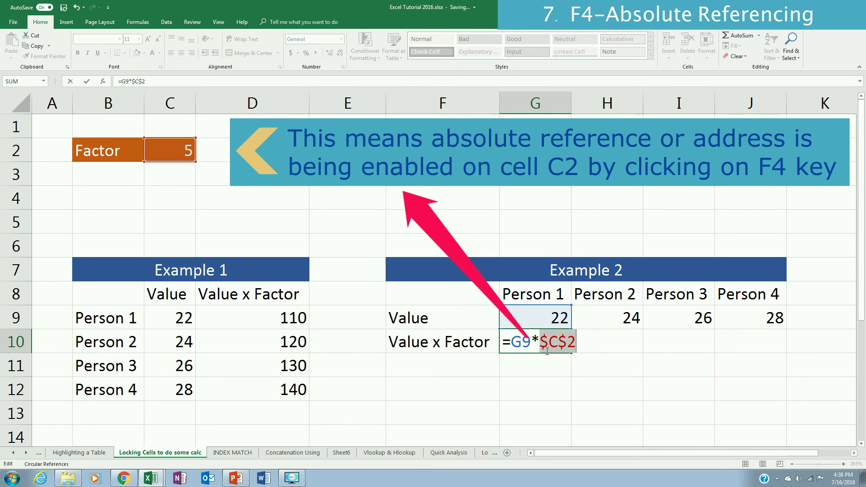
key("F4")
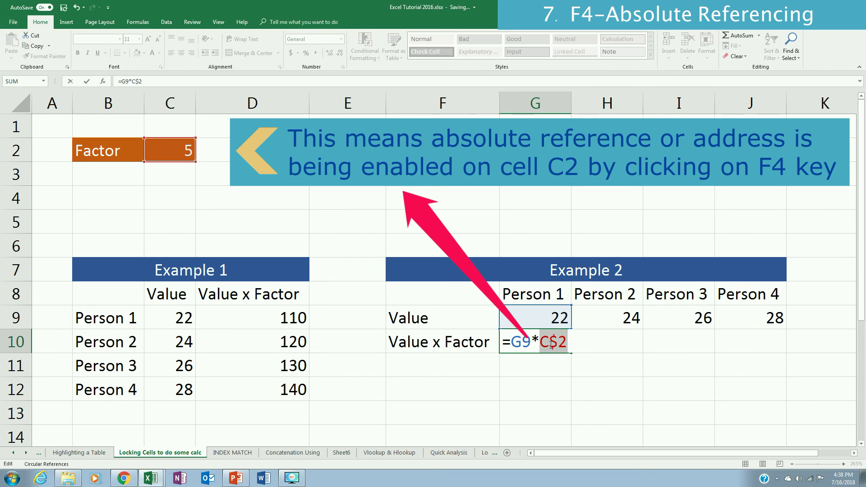
key("F4")
key("Return")
key("Up")
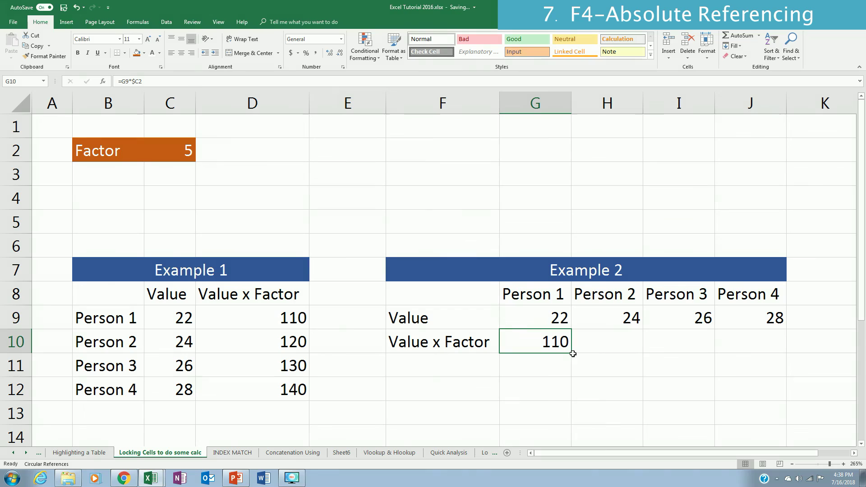
Step: Fill the column-locked Value x Factor formula from G10 across through J10 for the remaining persons
left_click_drag(572, 354, 759, 349)
left_click(750, 389)
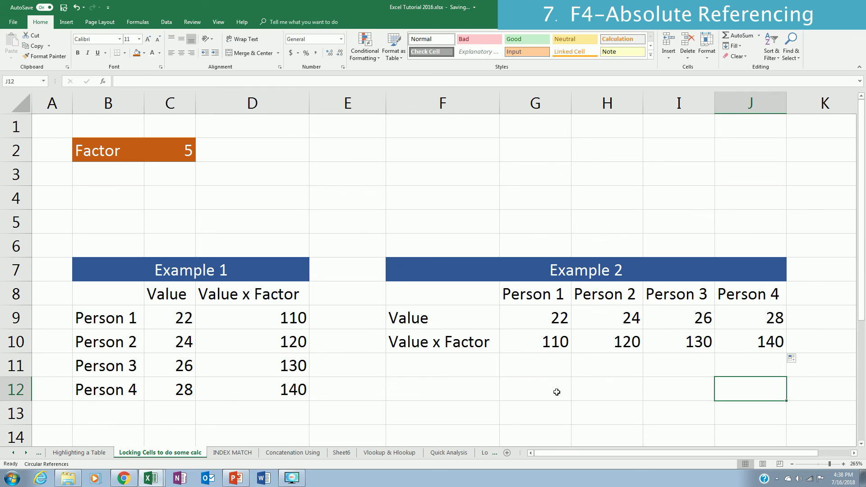